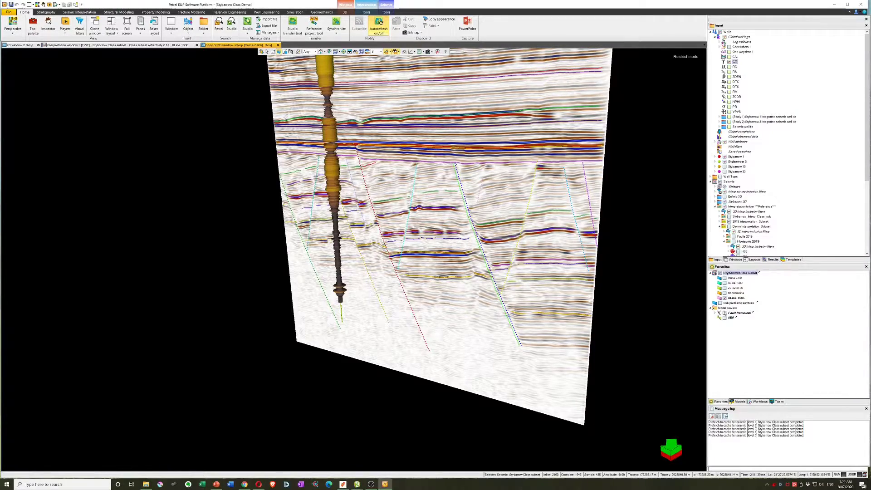
Toggle the fault framework off, display the H60 horizon surfaces and rotate to an oblique view.
{"action": "left_click", "coordinate": [724, 313]}
{"action": "scroll", "coordinate": [484, 183], "scroll_direction": "down", "scroll_amount": 10}
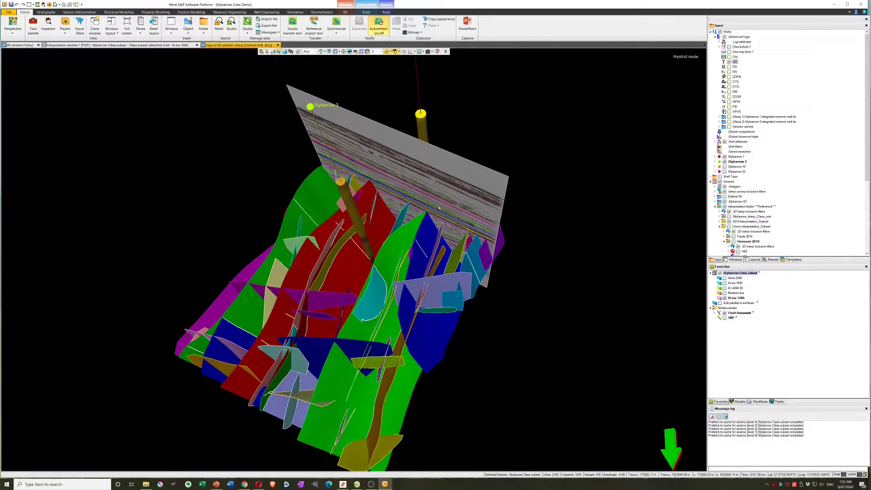
{"action": "left_click", "coordinate": [725, 314]}
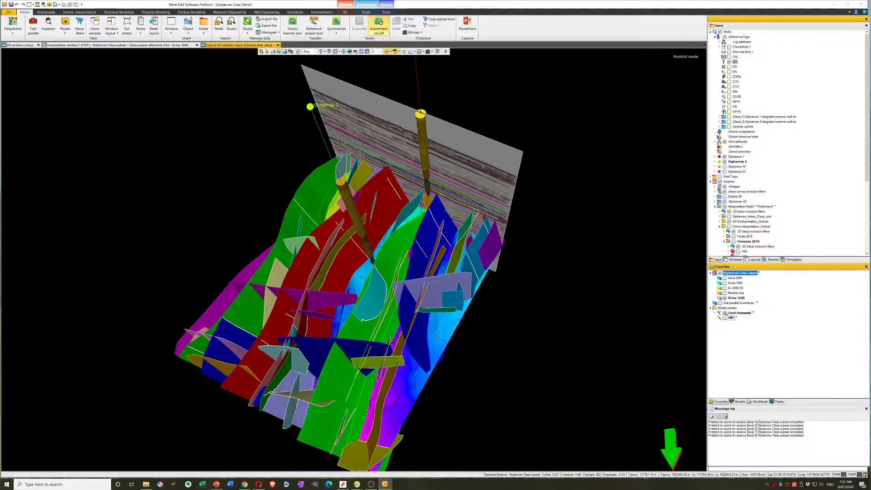
{"action": "left_click", "coordinate": [725, 318]}
{"action": "scroll", "coordinate": [451, 248], "scroll_direction": "up", "scroll_amount": 8}
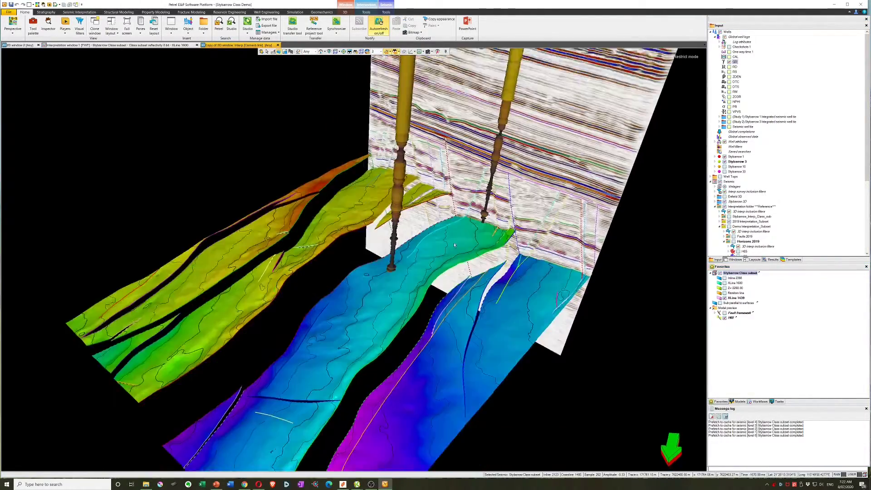
{"action": "left_click_drag", "start_coordinate": [455, 245], "coordinate": [494, 145]}
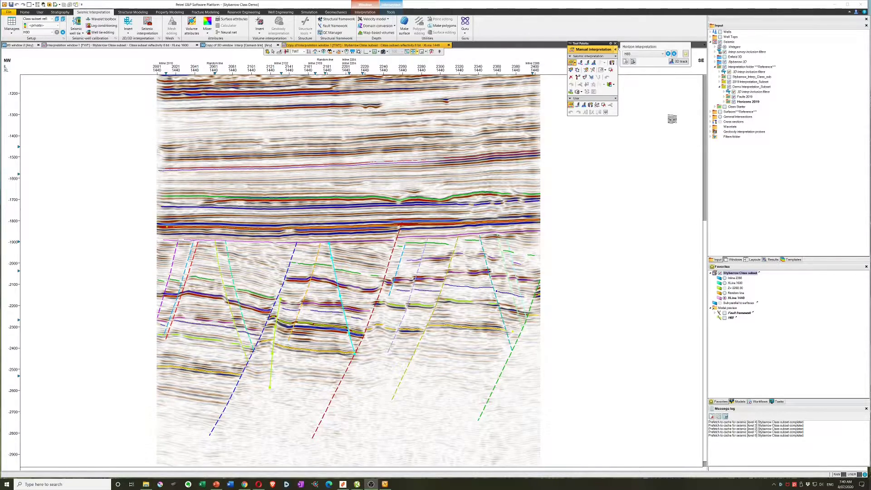
Display the Stybarrow 1 well and its Synthetic seismogram, with the GR log shown then hidden.
{"action": "left_click", "coordinate": [711, 32]}
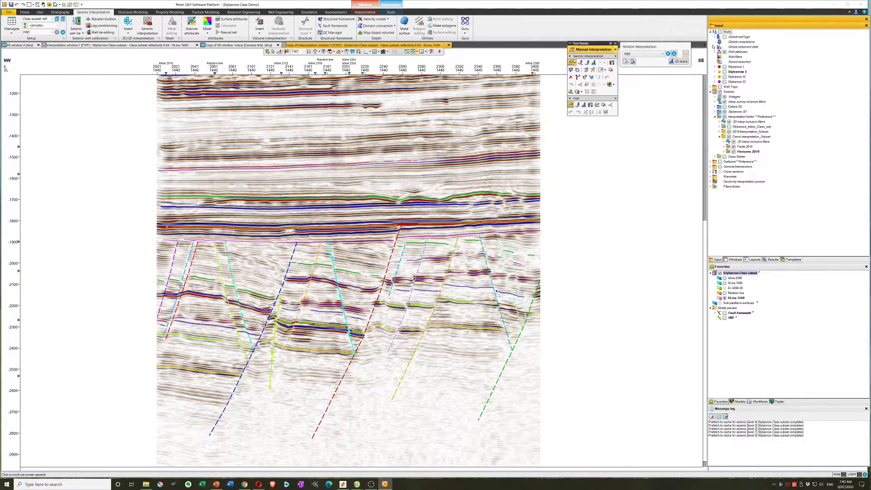
{"action": "left_click", "coordinate": [725, 67]}
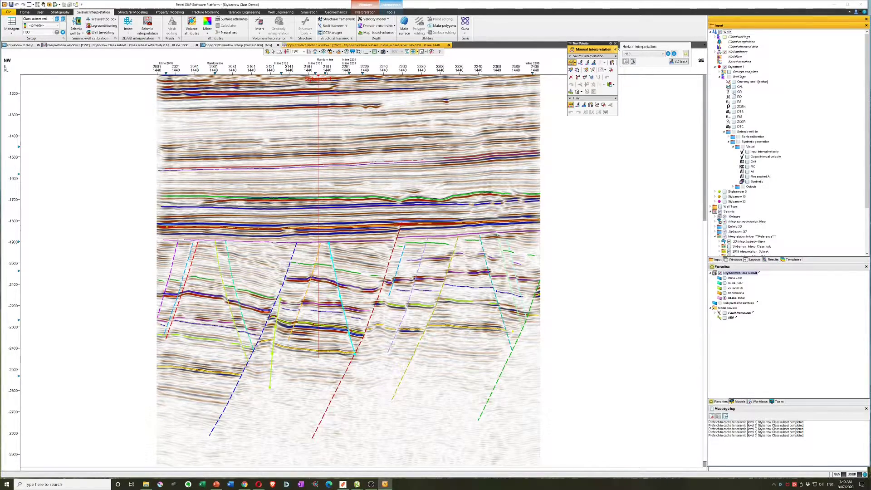
{"action": "left_click", "coordinate": [734, 92]}
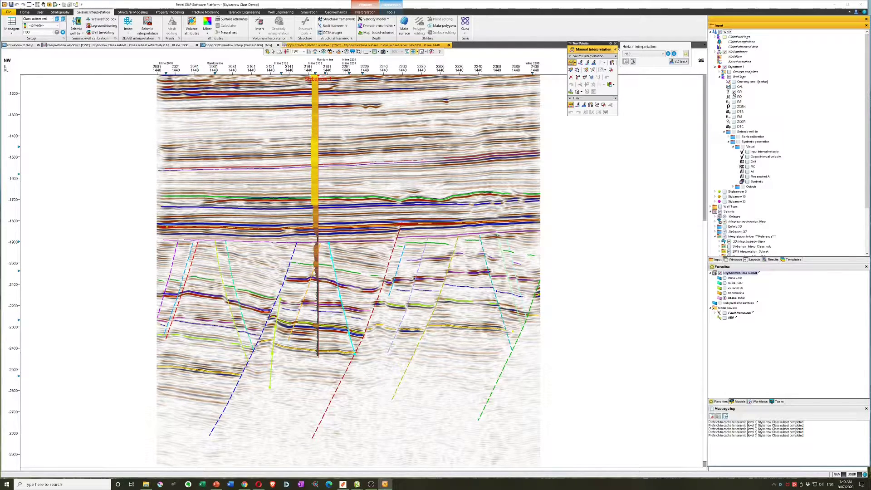
{"action": "left_click", "coordinate": [734, 91]}
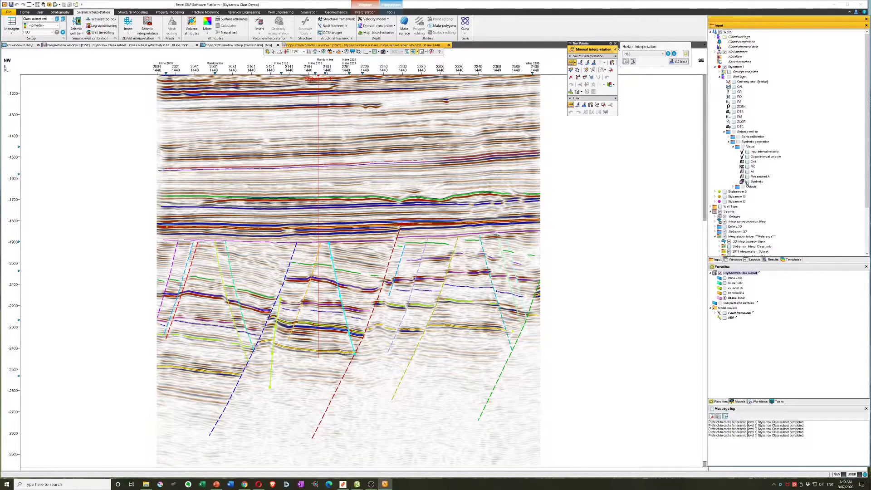
{"action": "left_click", "coordinate": [748, 182]}
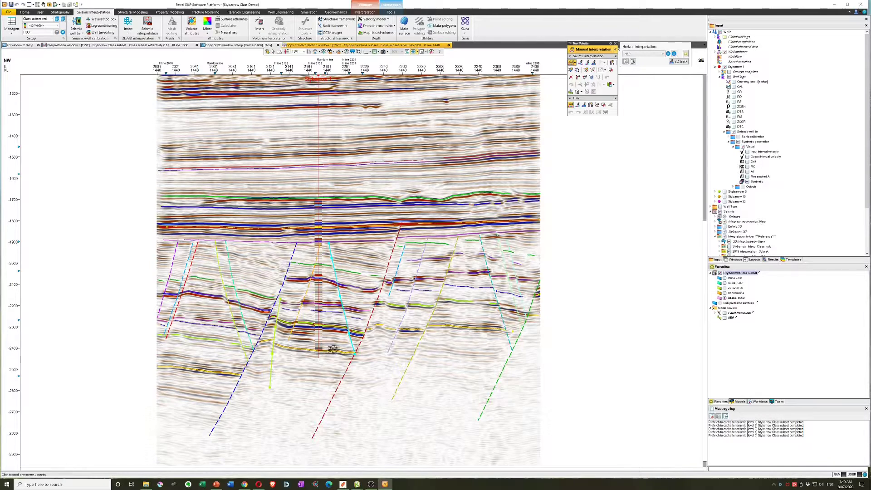
Switch the Synthetic display from bitmap to wiggles with negative fill enabled.
{"action": "left_click", "coordinate": [760, 182]}
{"action": "double_click", "coordinate": [754, 184]}
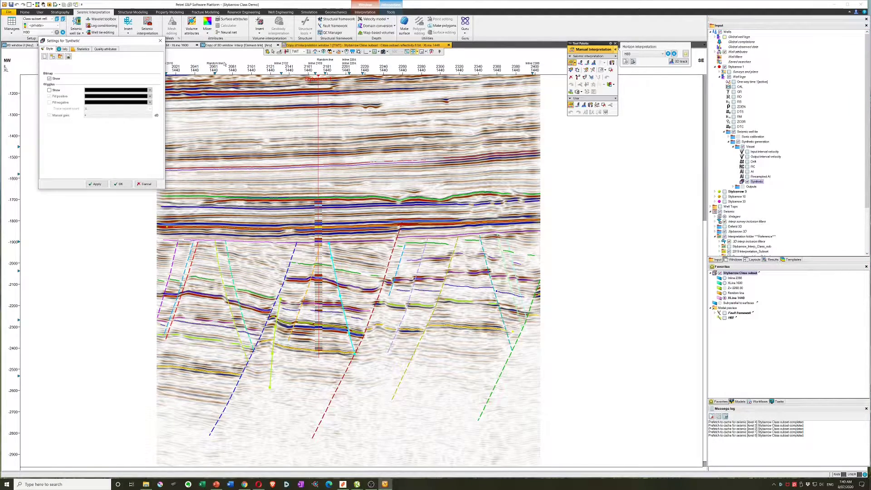
{"action": "left_click_drag", "start_coordinate": [112, 43], "coordinate": [634, 157]}
{"action": "left_click", "coordinate": [572, 192]}
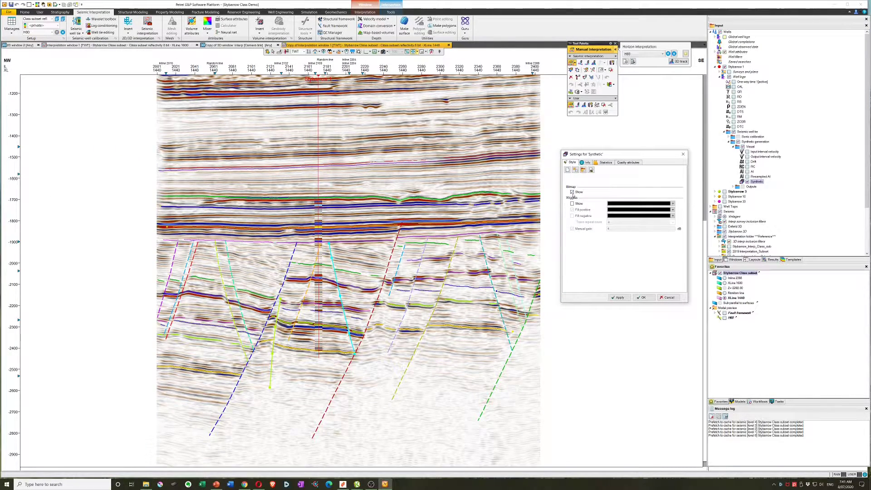
{"action": "left_click", "coordinate": [572, 203]}
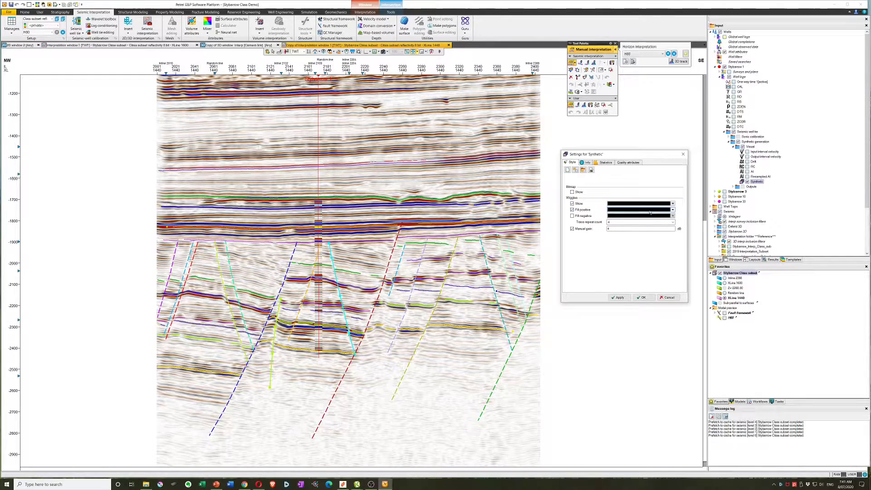
{"action": "left_click", "coordinate": [572, 216]}
Set the synthetic's positive fill to blue and negative fill to red.
{"action": "left_click", "coordinate": [622, 210]}
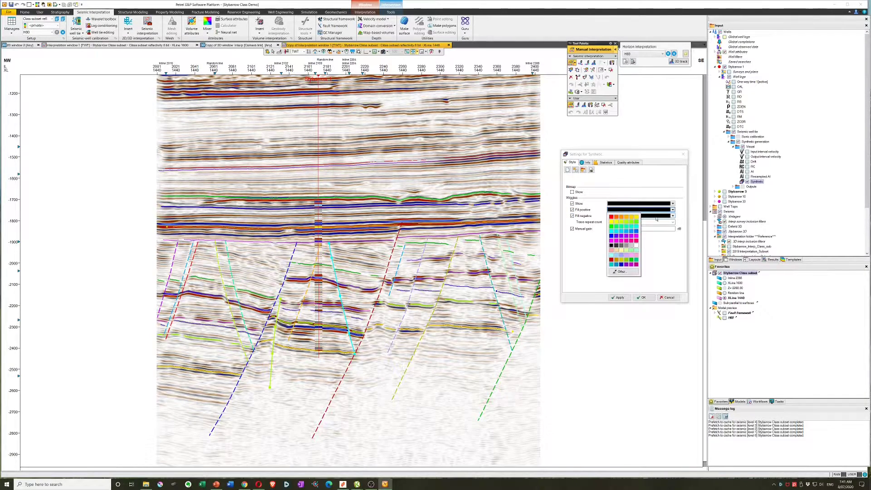
{"action": "left_click", "coordinate": [611, 236]}
{"action": "left_click", "coordinate": [673, 216]}
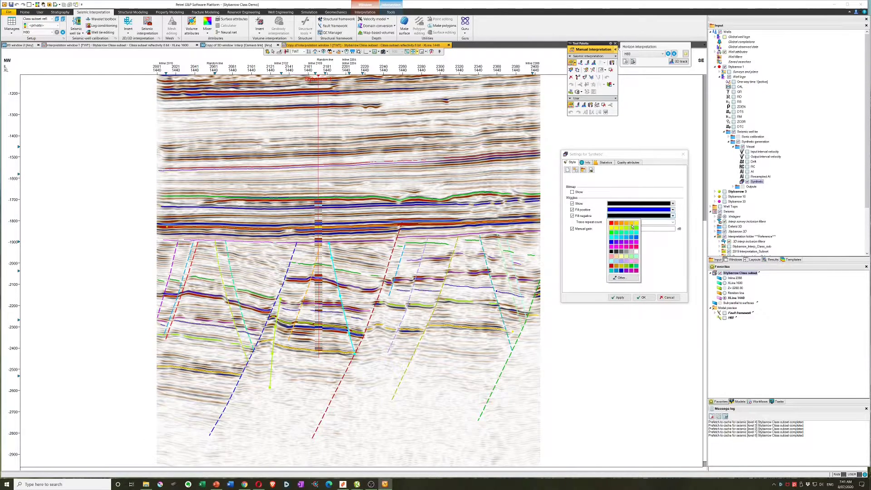
{"action": "left_click", "coordinate": [612, 223]}
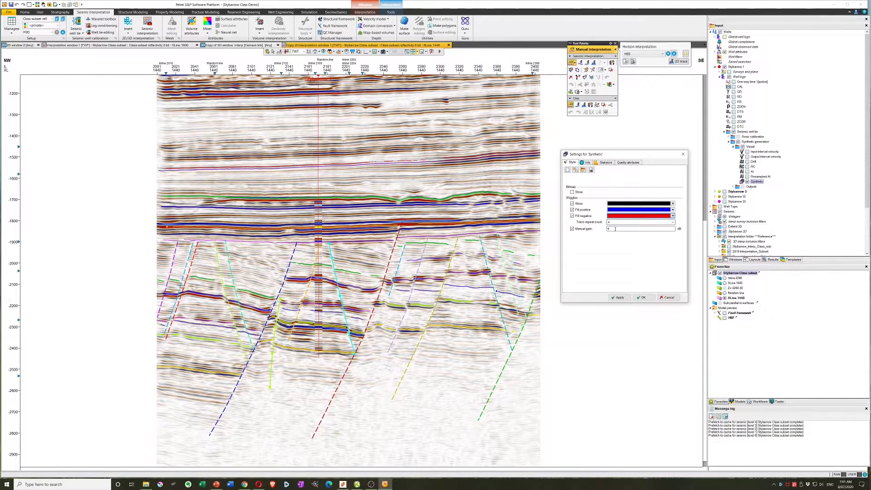
Set trace repeat count 1 and manual gain 2, then apply and close the settings.
{"action": "left_click", "coordinate": [614, 222]}
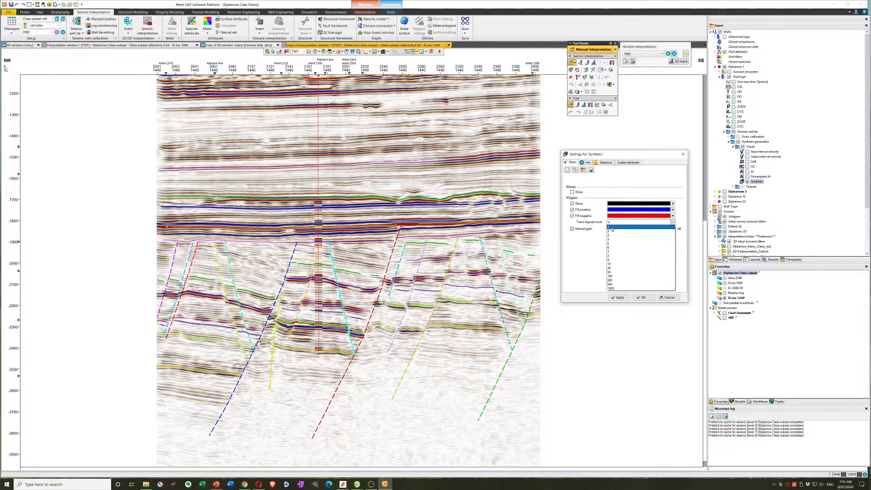
{"action": "left_click", "coordinate": [611, 227]}
{"action": "left_click", "coordinate": [608, 230]}
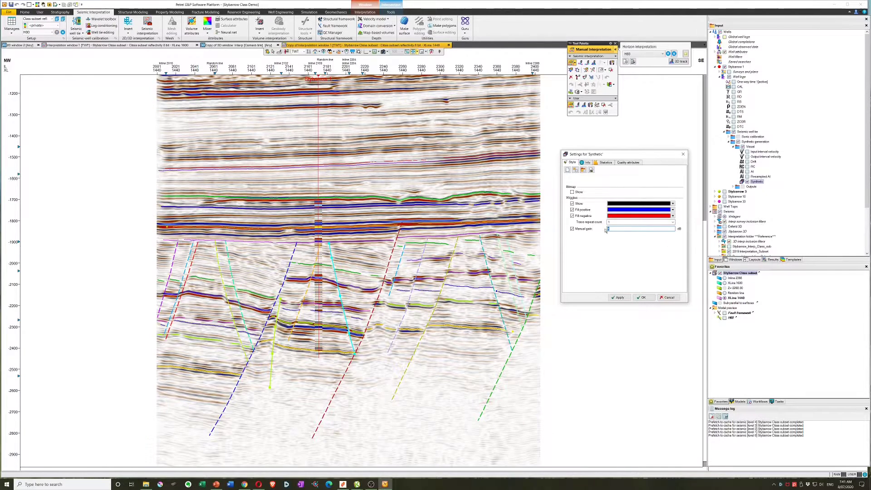
{"action": "type", "text": "2"}
{"action": "left_click", "coordinate": [620, 298]}
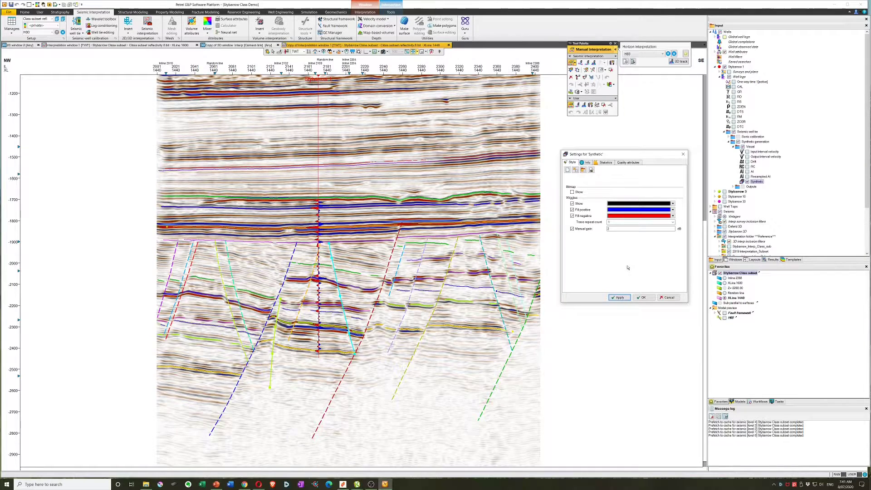
{"action": "left_click", "coordinate": [668, 298]}
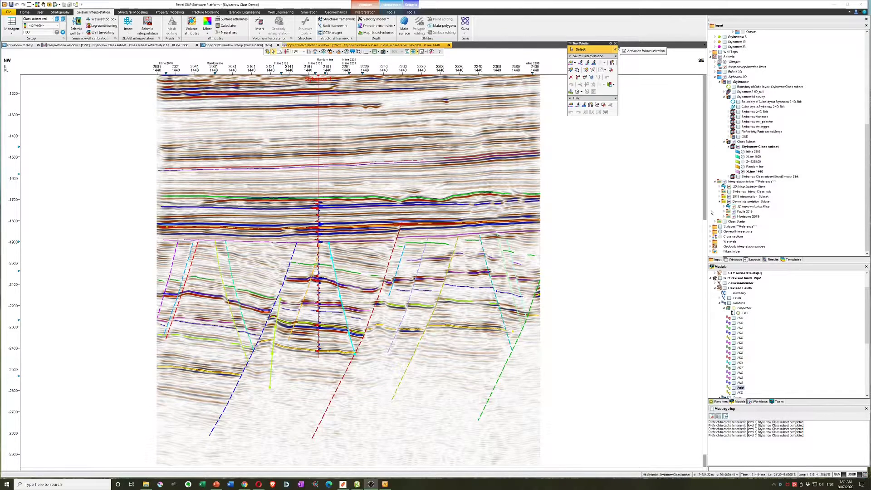
Hide the Faults 2019/Horizons 2019 interpretation folder and the Stybarrow 1 well.
{"action": "left_click", "coordinate": [725, 201]}
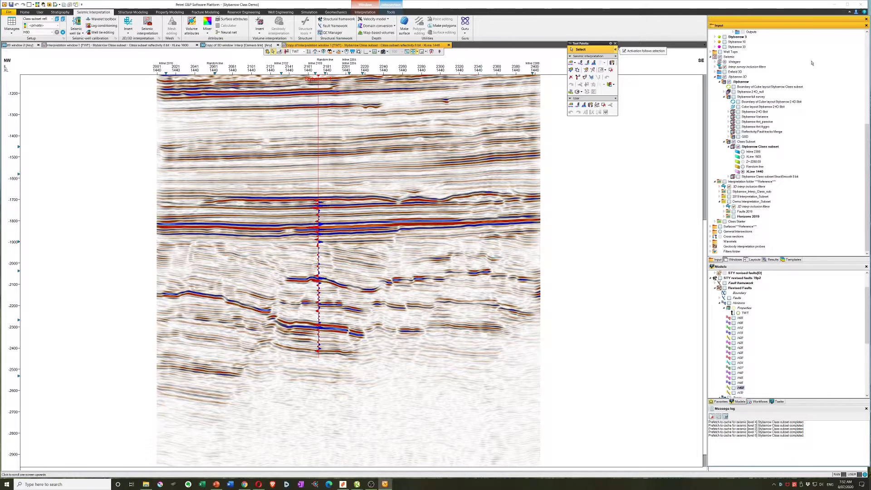
{"action": "scroll", "coordinate": [853, 77], "scroll_direction": "up", "scroll_amount": 10}
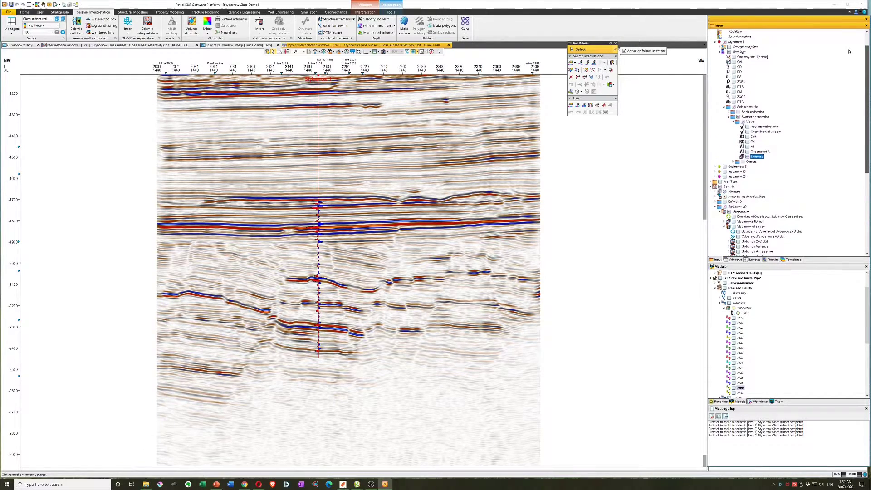
{"action": "left_click", "coordinate": [724, 66]}
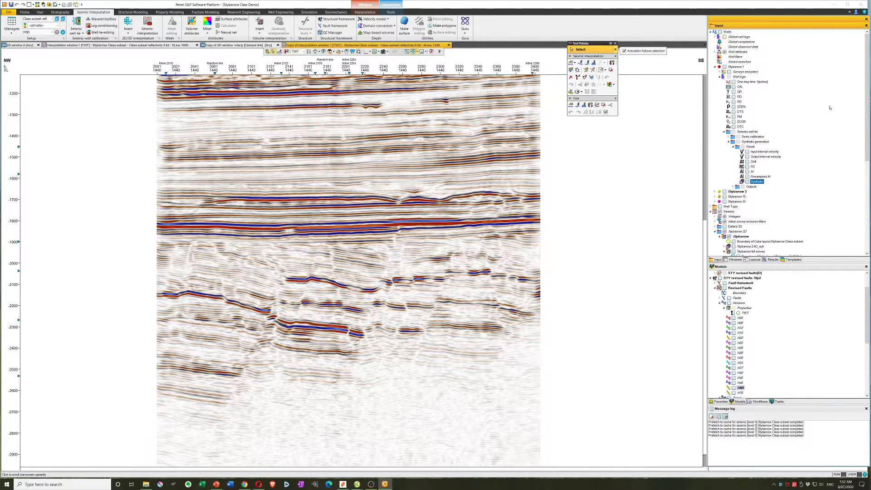
{"action": "scroll", "coordinate": [853, 151], "scroll_direction": "down", "scroll_amount": 7}
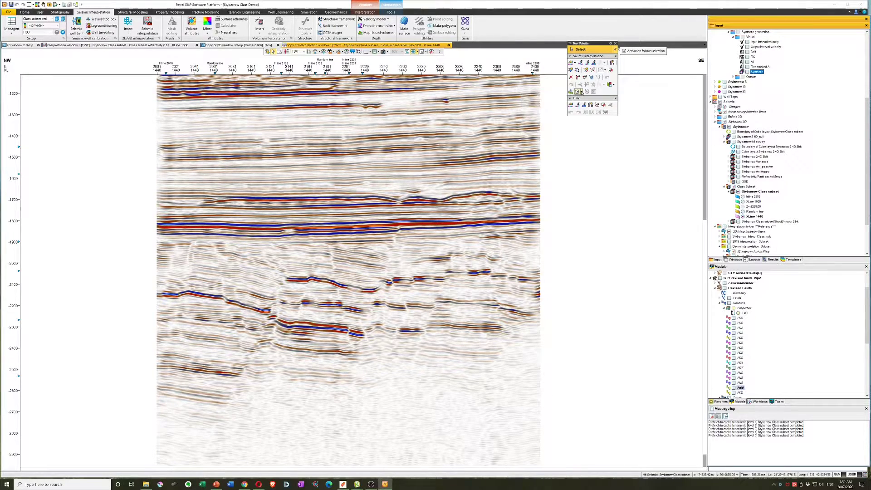
Insert a rectangular seismic ghost, Ghost 1, covering the entire section and view it in the Windows list.
{"action": "left_click", "coordinate": [582, 93]}
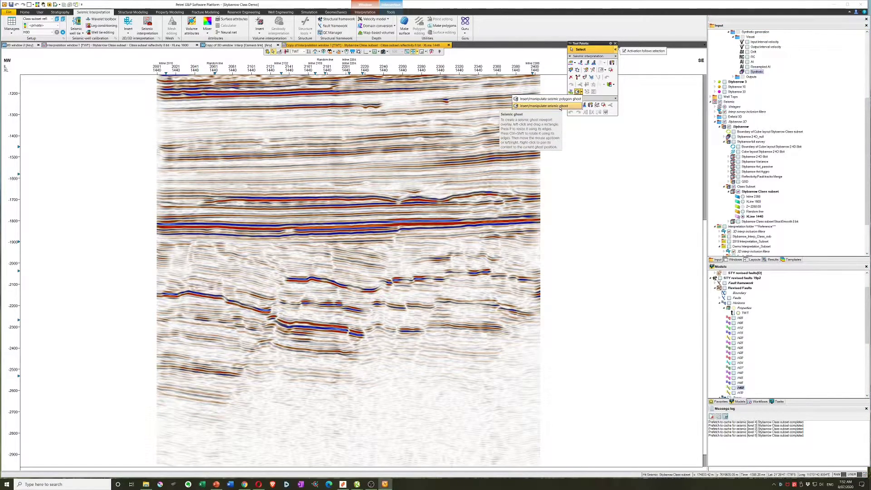
{"action": "left_click", "coordinate": [558, 106]}
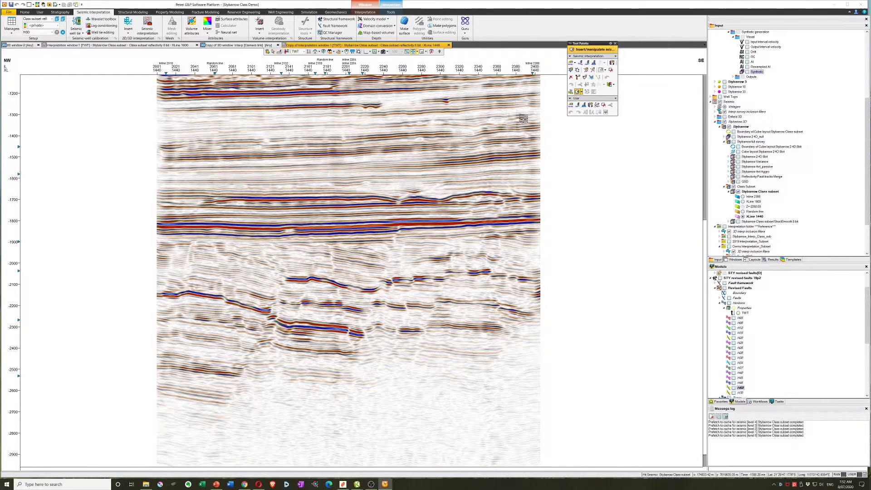
{"action": "left_click", "coordinate": [157, 77]}
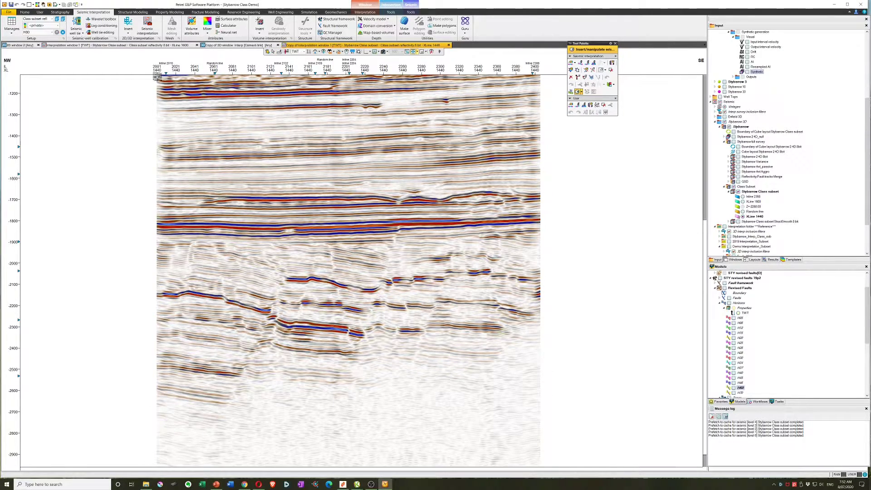
{"action": "left_click_drag", "start_coordinate": [157, 78], "coordinate": [541, 467]}
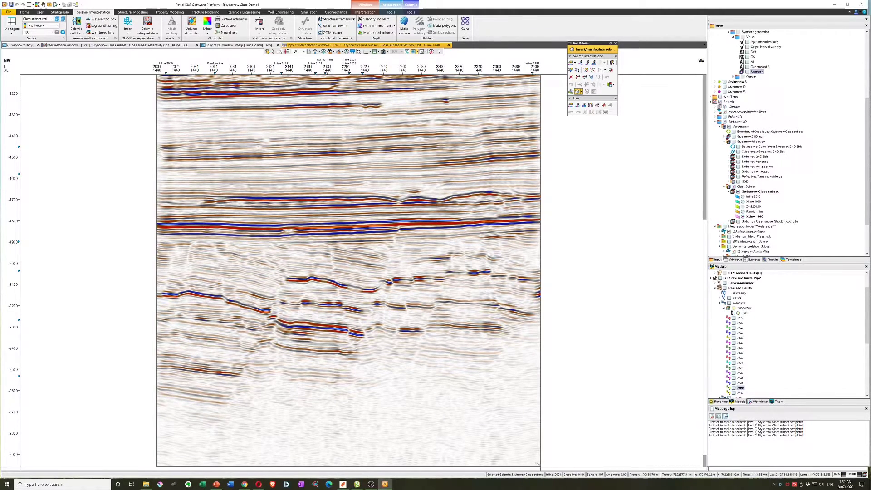
{"action": "key", "text": "Escape"}
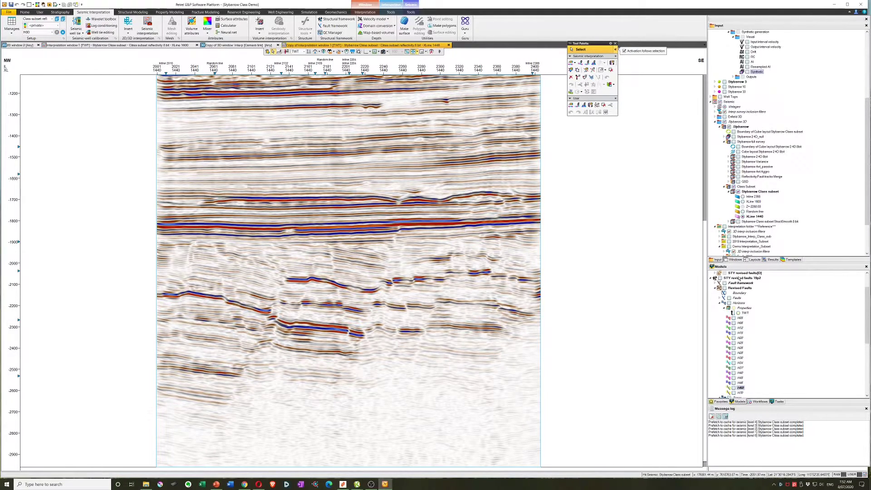
{"action": "left_click", "coordinate": [735, 259]}
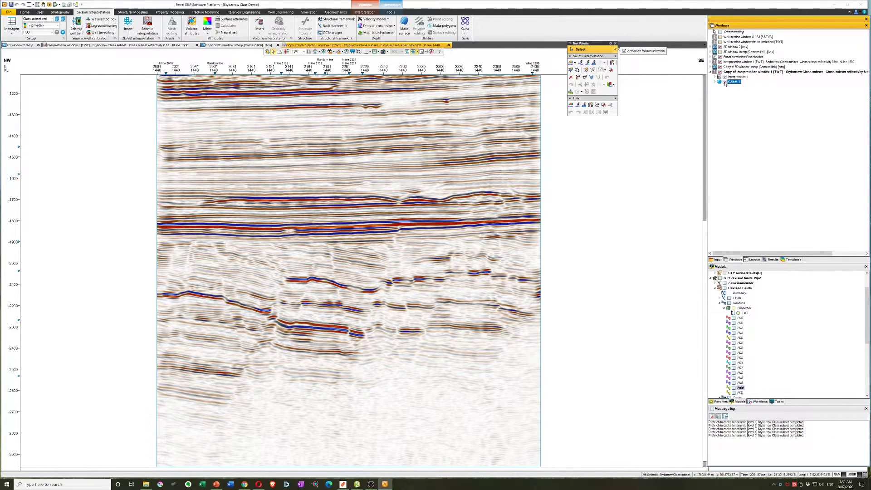
Hide Ghost 1 and show all Zones of the Revised Faults model.
{"action": "left_click", "coordinate": [725, 82]}
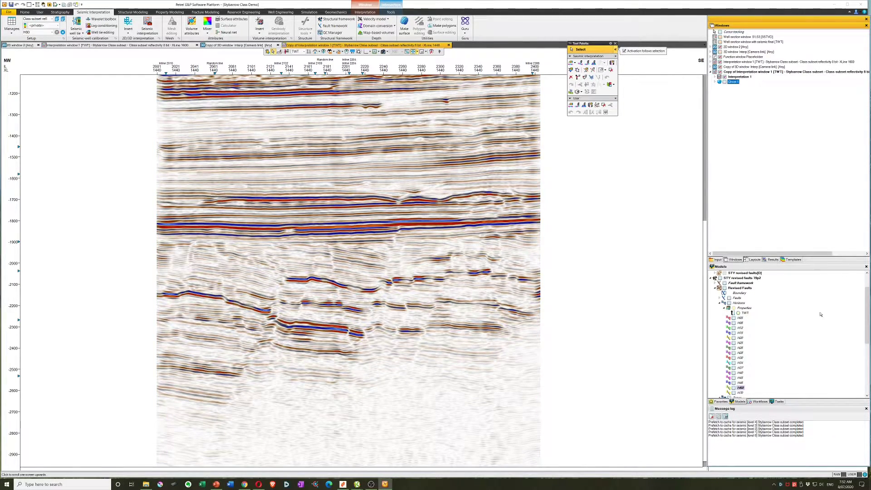
{"action": "left_click", "coordinate": [749, 204]}
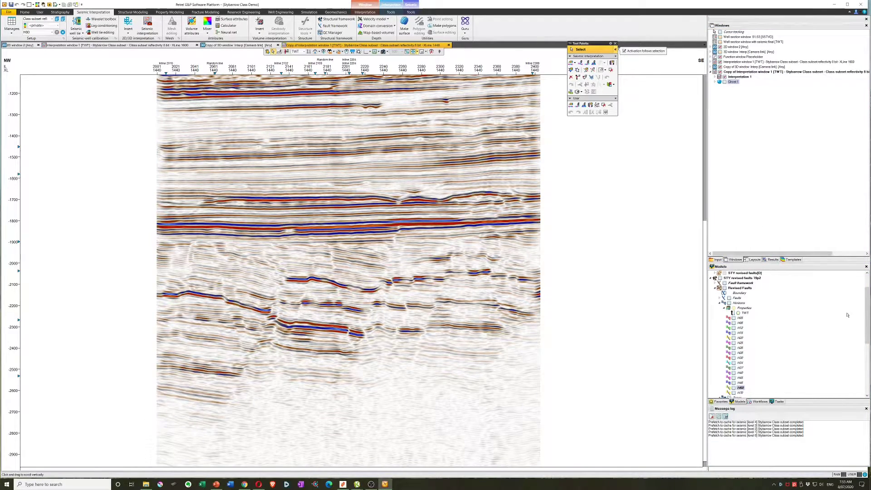
{"action": "left_click_drag", "start_coordinate": [867, 320], "coordinate": [865, 373]}
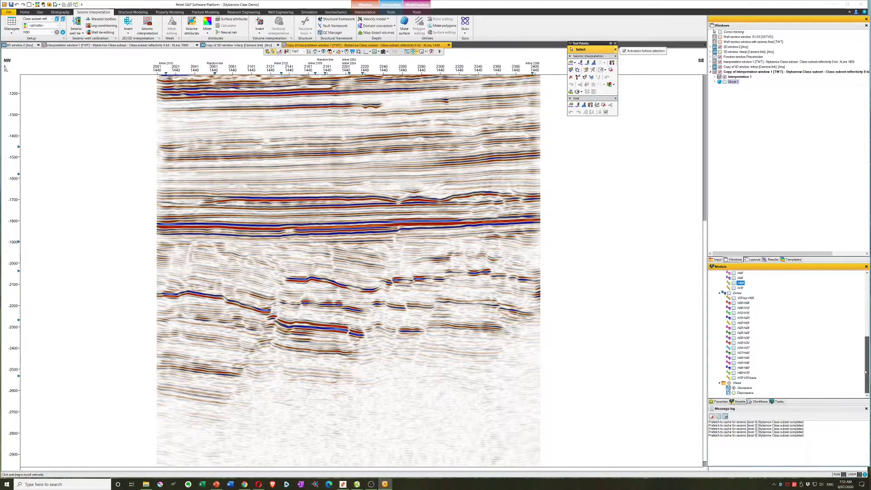
{"action": "left_click", "coordinate": [730, 293]}
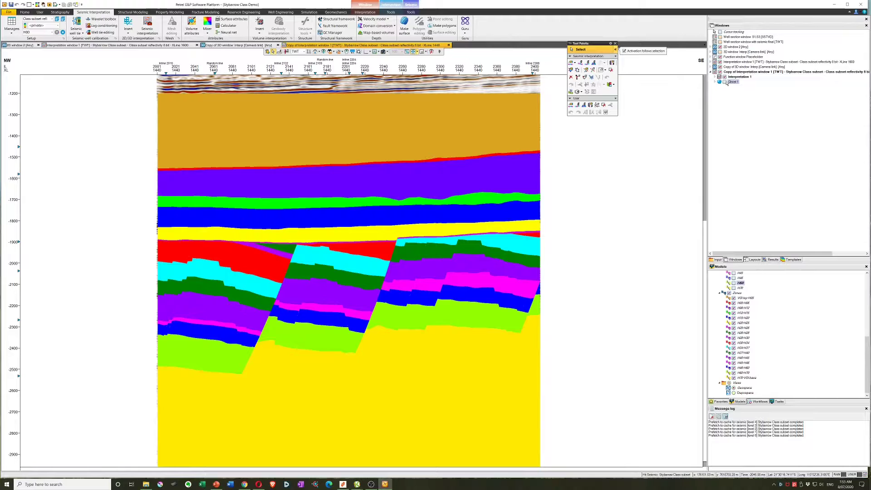
Turn Ghost 1 back on and display the model's Faults and Horizons.
{"action": "left_click", "coordinate": [725, 81]}
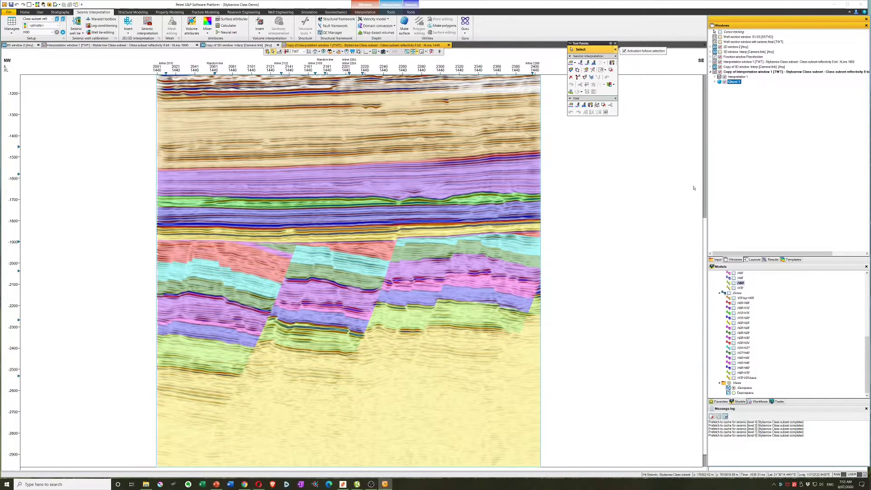
{"action": "left_click", "coordinate": [694, 188]}
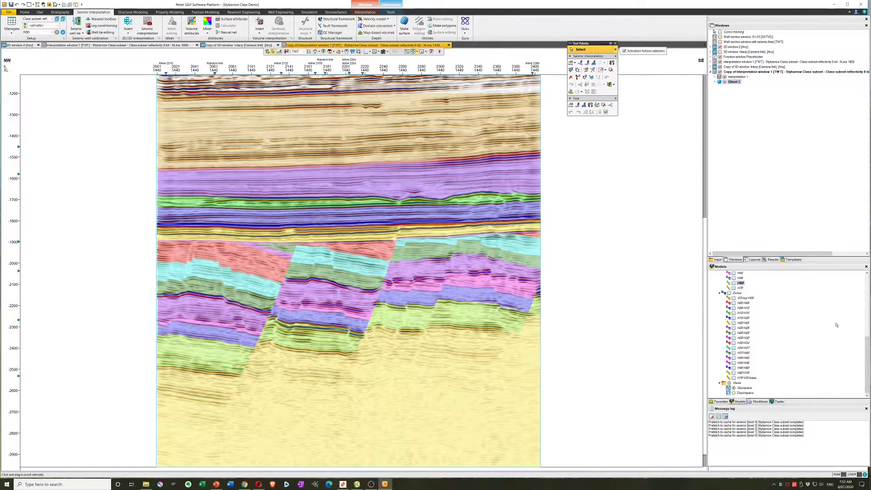
{"action": "left_click_drag", "start_coordinate": [864, 340], "coordinate": [858, 293]}
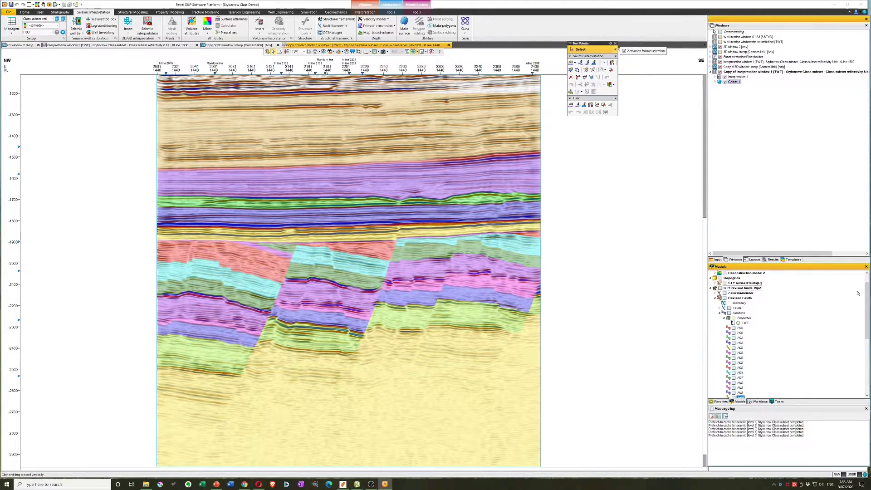
{"action": "left_click", "coordinate": [729, 308]}
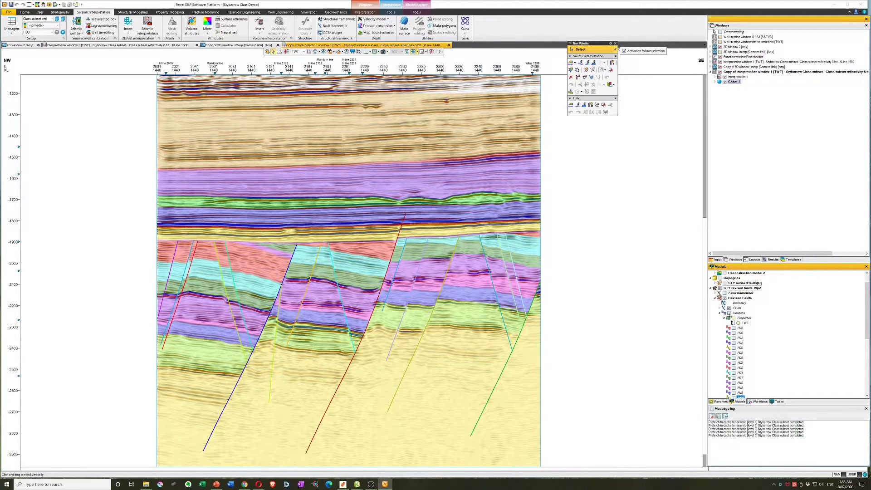
{"action": "left_click", "coordinate": [729, 313]}
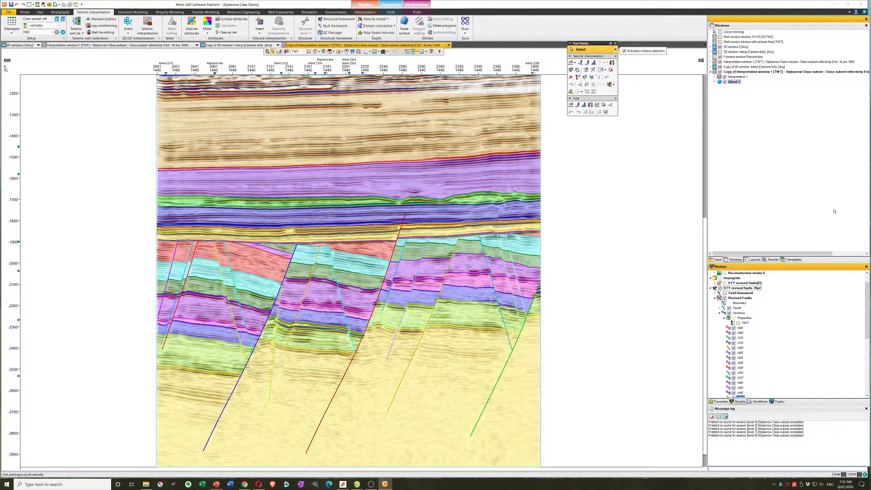
Show the Synthetic trace under Synthetic generation in the Input tree.
{"action": "left_click", "coordinate": [718, 260]}
{"action": "left_click", "coordinate": [748, 73]}
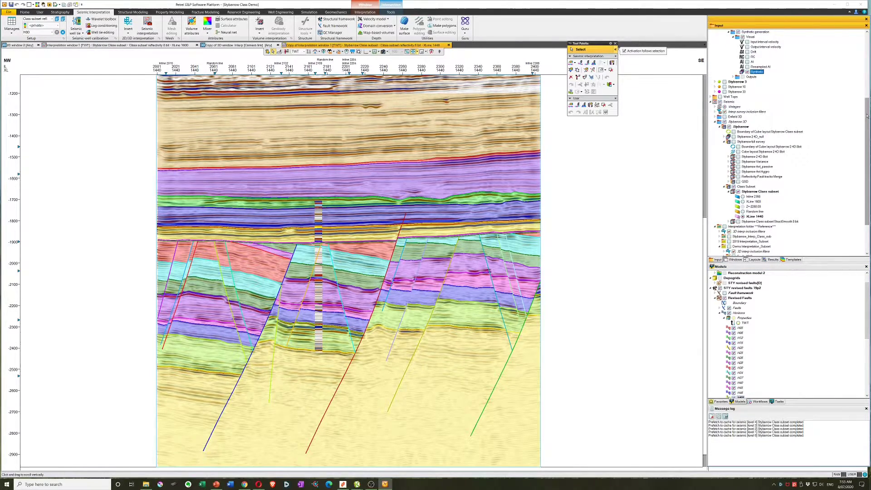
{"action": "left_click_drag", "start_coordinate": [869, 116], "coordinate": [851, 41]}
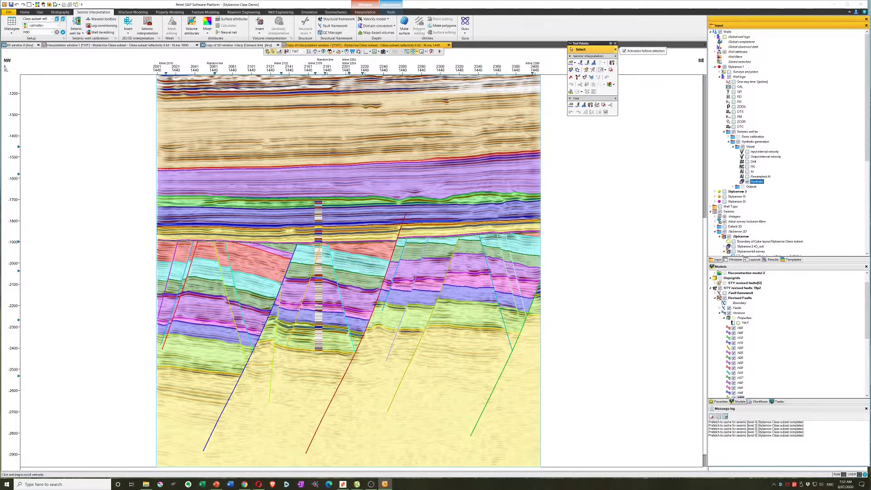
Show the Stybarrow 1 well path and set the synthetic to no bitmap with trace repeat count 1.
{"action": "left_click", "coordinate": [725, 72]}
{"action": "double_click", "coordinate": [755, 182]}
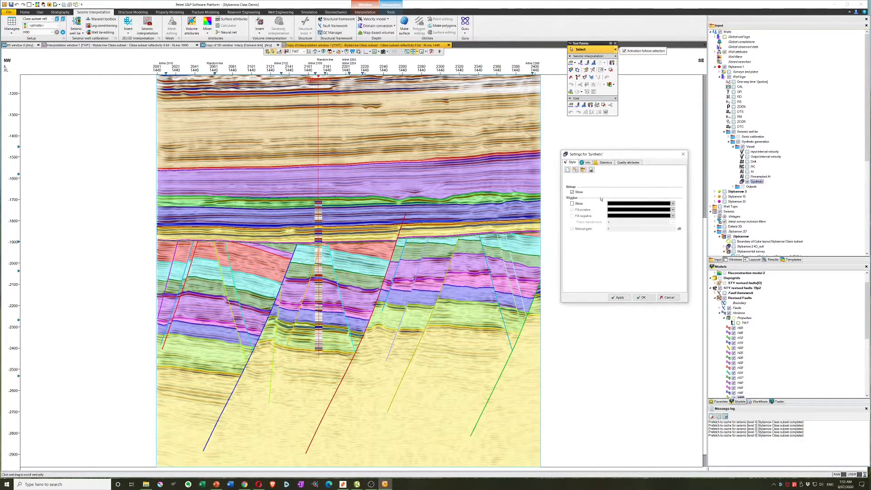
{"action": "left_click", "coordinate": [573, 192]}
{"action": "left_click", "coordinate": [640, 222]}
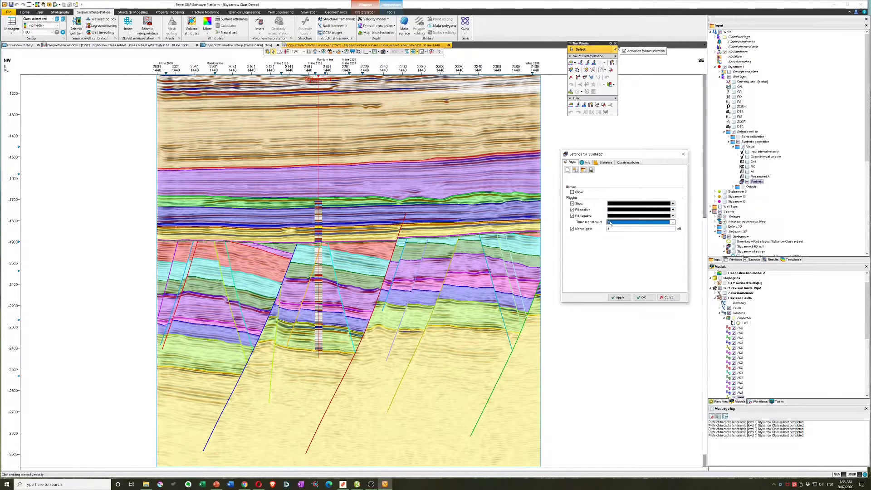
{"action": "left_click", "coordinate": [616, 226]}
Fill positive wiggles blue and negative wiggles red, then confirm the settings.
{"action": "left_click", "coordinate": [640, 209]}
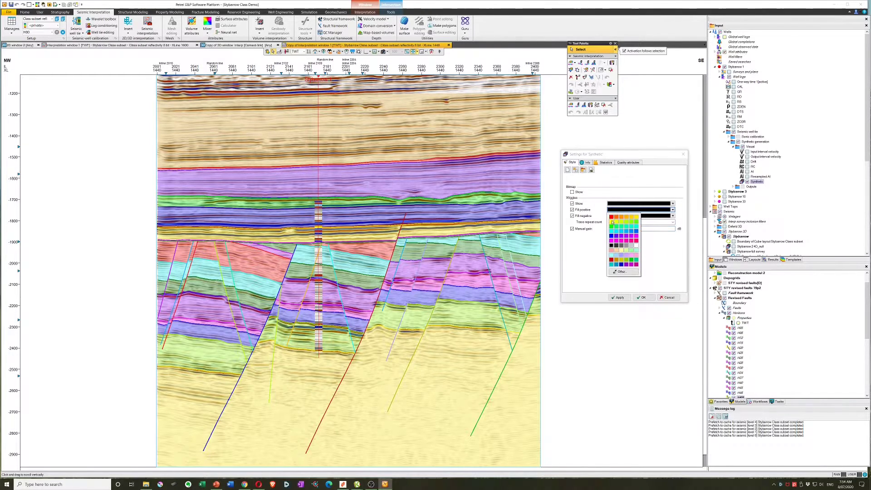
{"action": "left_click", "coordinate": [609, 229]}
{"action": "left_click", "coordinate": [640, 216]}
{"action": "left_click", "coordinate": [623, 229]}
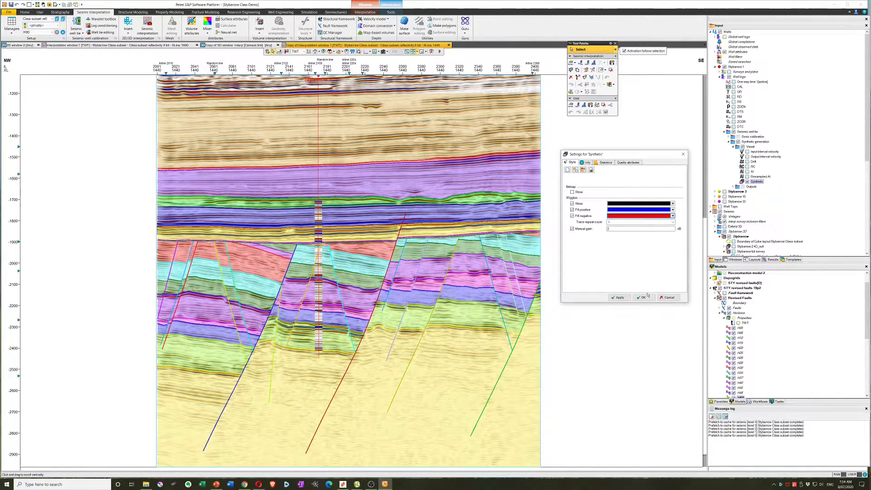
{"action": "key", "text": "Return"}
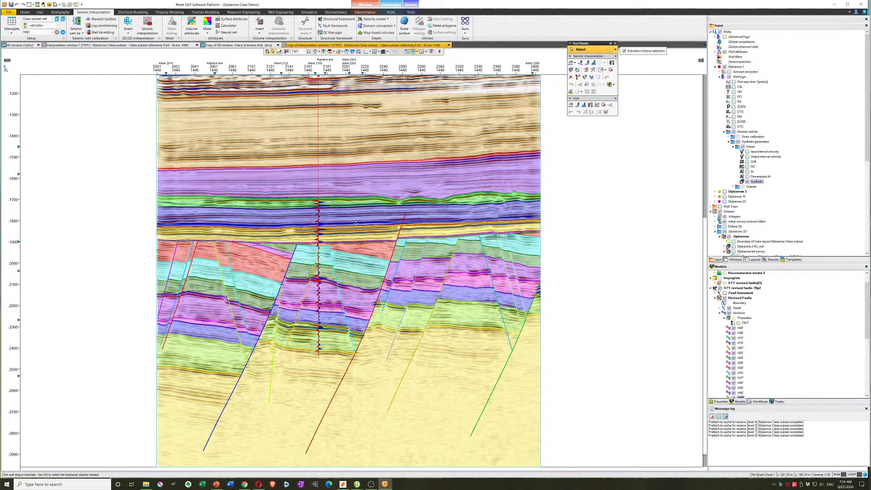
Apply 60% transparency to the Ghost 1 overlay.
{"action": "left_click", "coordinate": [736, 260]}
{"action": "left_click", "coordinate": [735, 83]}
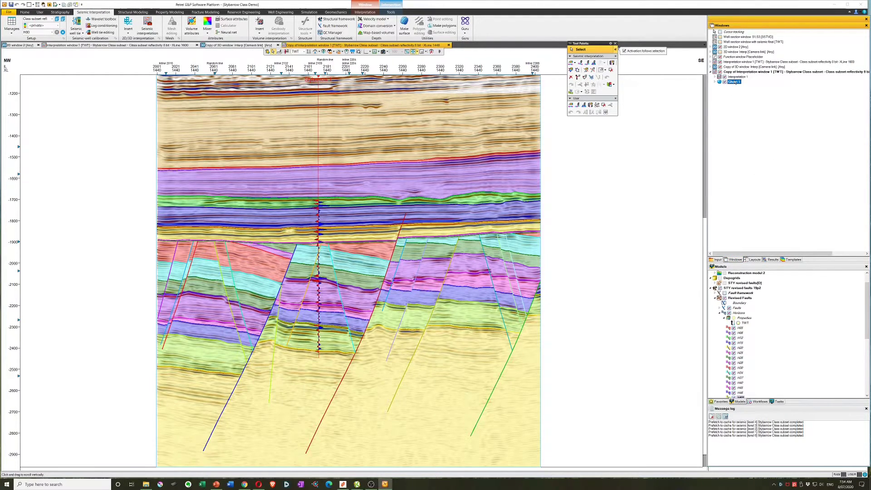
{"action": "double_click", "coordinate": [735, 83]}
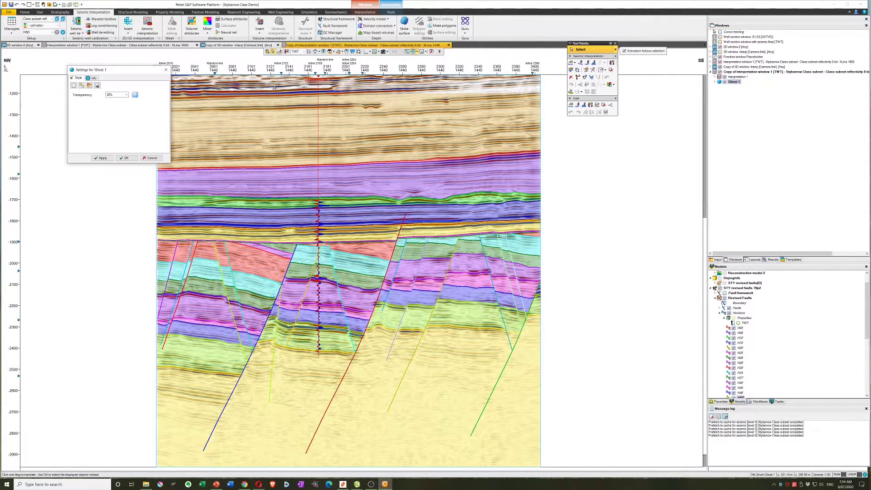
{"action": "left_click", "coordinate": [126, 95]}
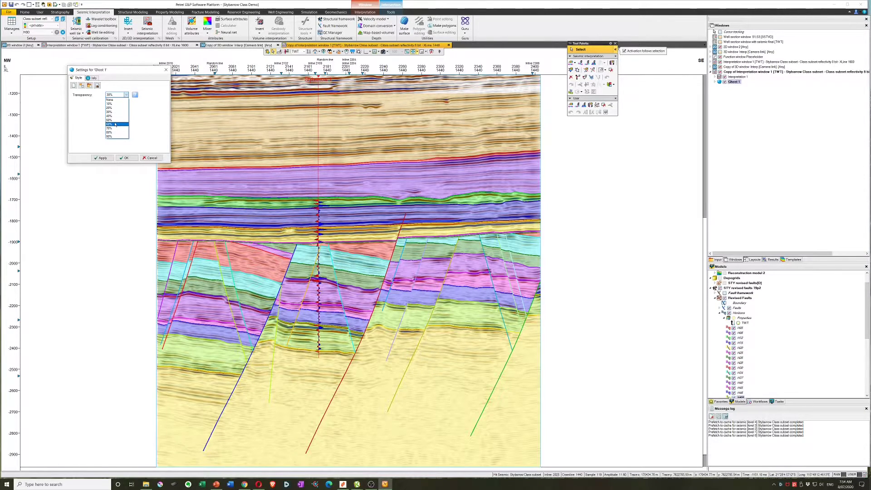
{"action": "left_click", "coordinate": [115, 124]}
{"action": "left_click", "coordinate": [102, 158]}
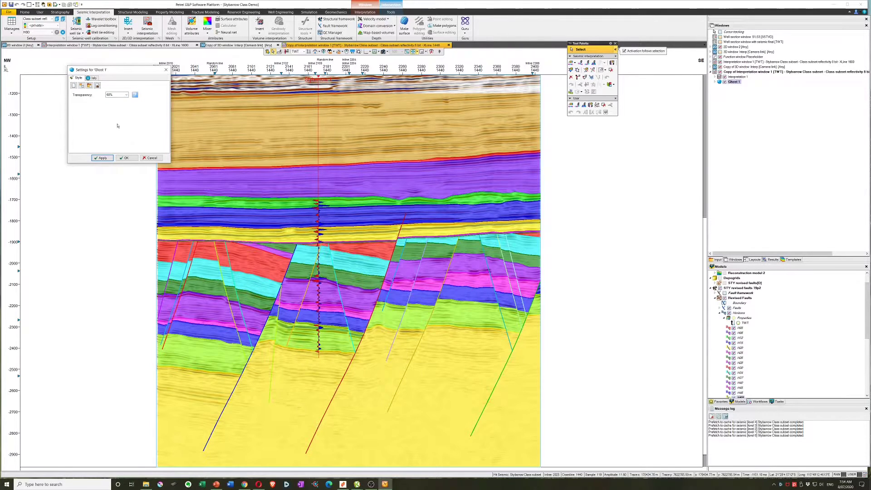
Apply 20%, then 10% ghost transparency, and close the Ghost 1 settings.
{"action": "left_click", "coordinate": [127, 95]}
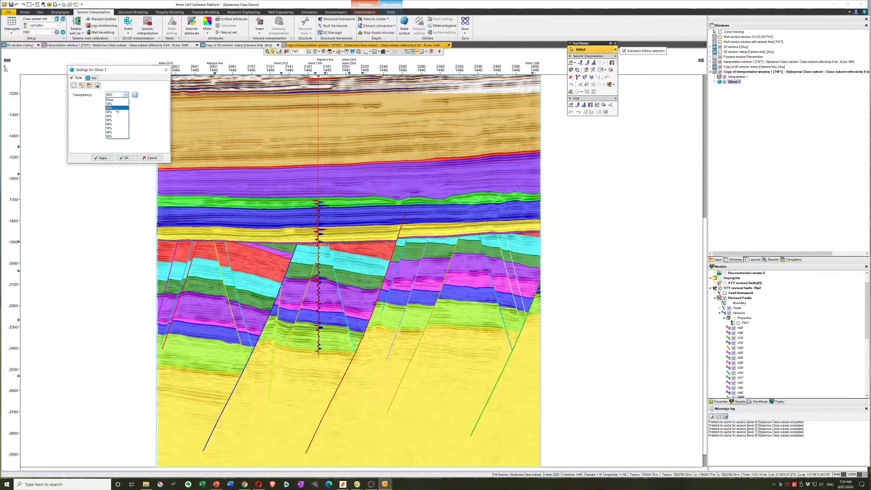
{"action": "left_click", "coordinate": [115, 127]}
{"action": "left_click", "coordinate": [102, 157]}
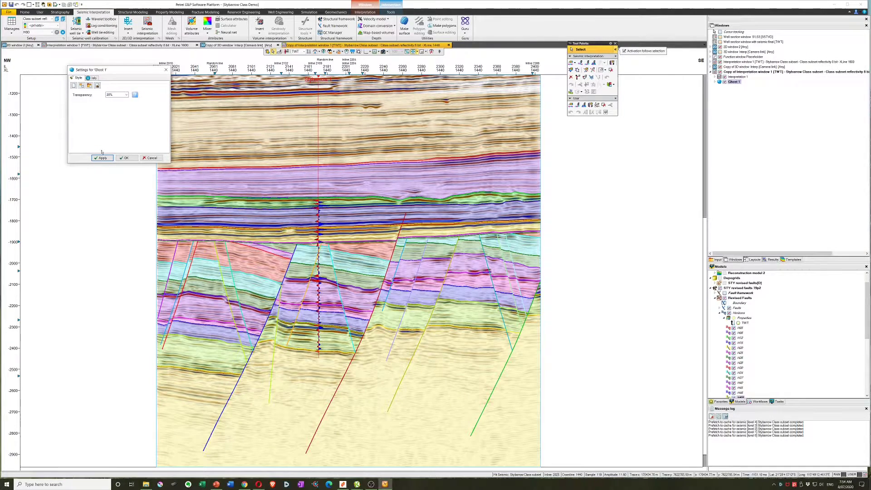
{"action": "left_click", "coordinate": [126, 95]}
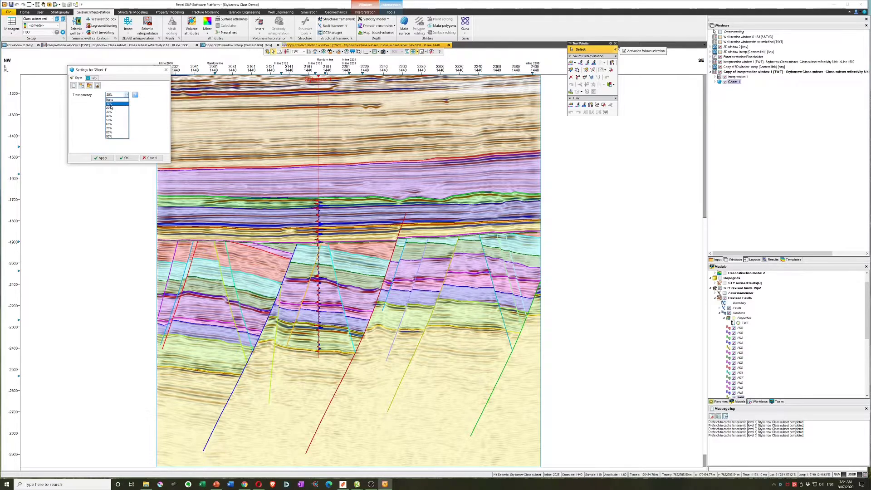
{"action": "left_click", "coordinate": [109, 126]}
{"action": "left_click", "coordinate": [101, 158]}
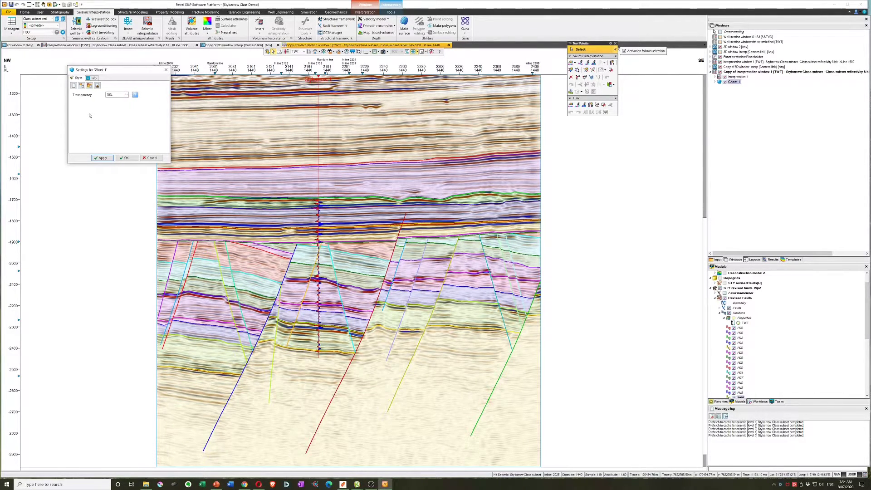
{"action": "left_click", "coordinate": [148, 157]}
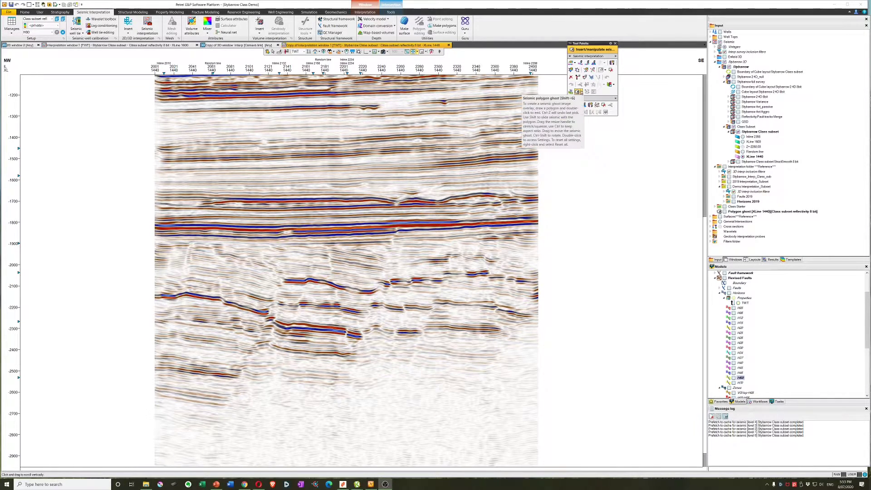
Draw a polygon ghost over the faulted reflectors and shift it to the right.
{"action": "left_click", "coordinate": [581, 93]}
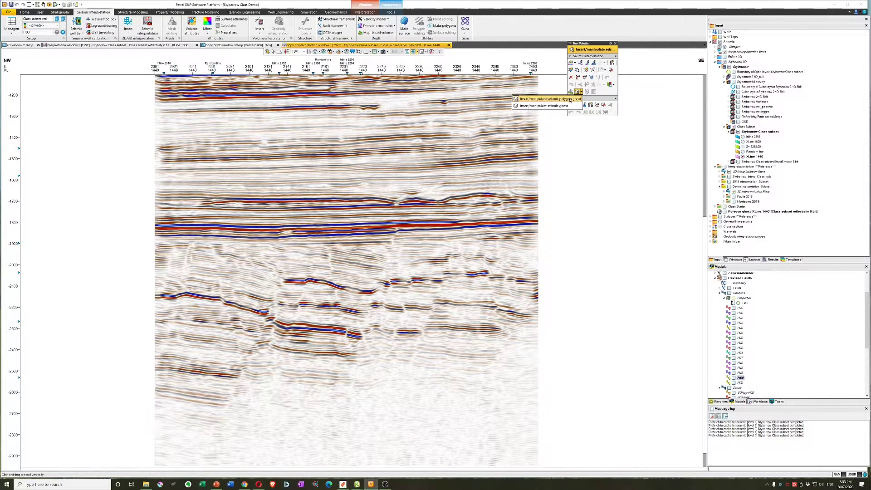
{"action": "left_click", "coordinate": [565, 99]}
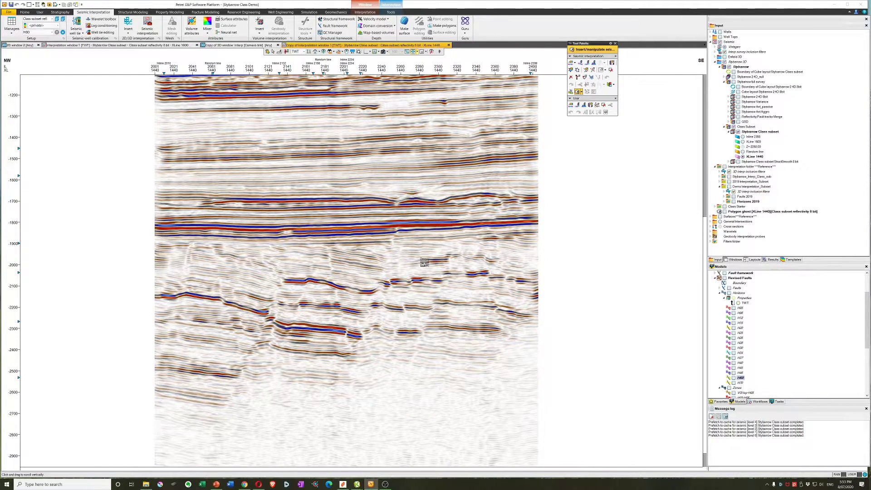
{"action": "mouse_move", "coordinate": [422, 258]}
{"action": "left_mouse_down"}
{"action": "mouse_move", "coordinate": [390, 360]}
{"action": "mouse_move", "coordinate": [404, 363]}
{"action": "mouse_move", "coordinate": [435, 307]}
{"action": "mouse_move", "coordinate": [446, 251]}
{"action": "left_mouse_up"}
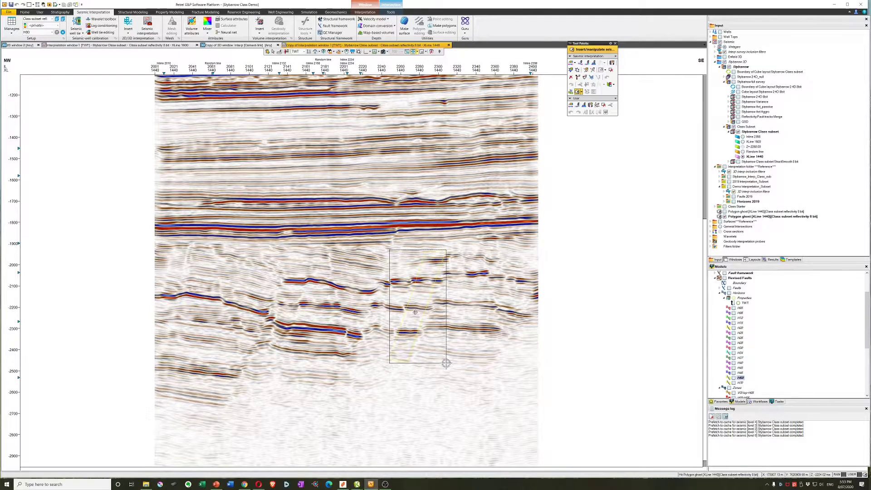
{"action": "mouse_move", "coordinate": [446, 363]}
{"action": "left_mouse_down"}
{"action": "mouse_move", "coordinate": [487, 357]}
{"action": "mouse_move", "coordinate": [456, 352]}
{"action": "left_mouse_up"}
Set the polygon ghost's transparency to 0% and move it right and down.
{"action": "right_click", "coordinate": [433, 275]}
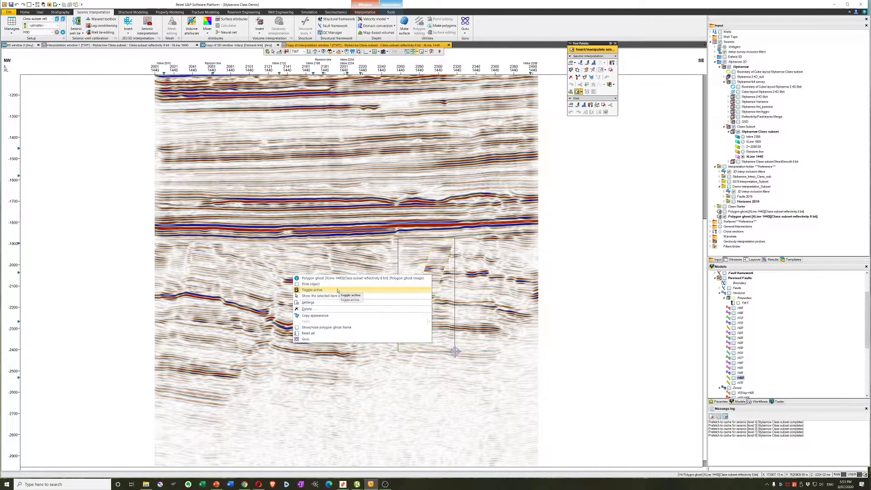
{"action": "left_click", "coordinate": [312, 304]}
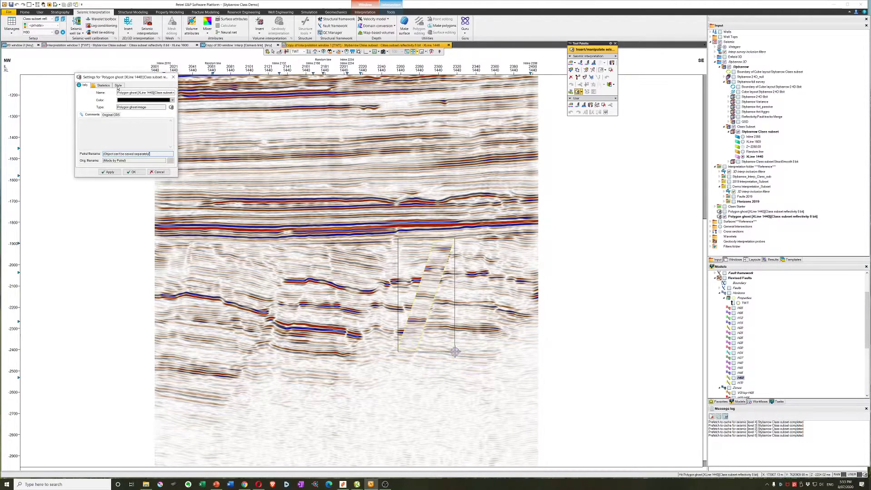
{"action": "left_click", "coordinate": [118, 85]}
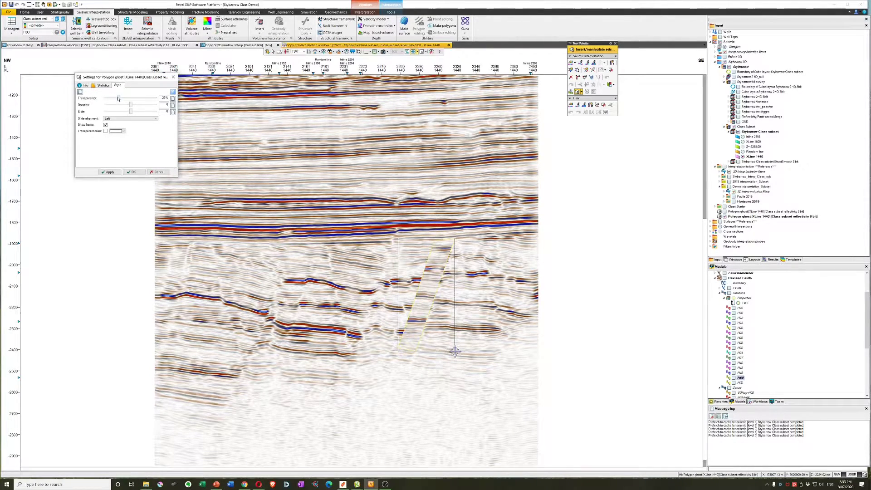
{"action": "left_click_drag", "start_coordinate": [118, 99], "coordinate": [104, 98]}
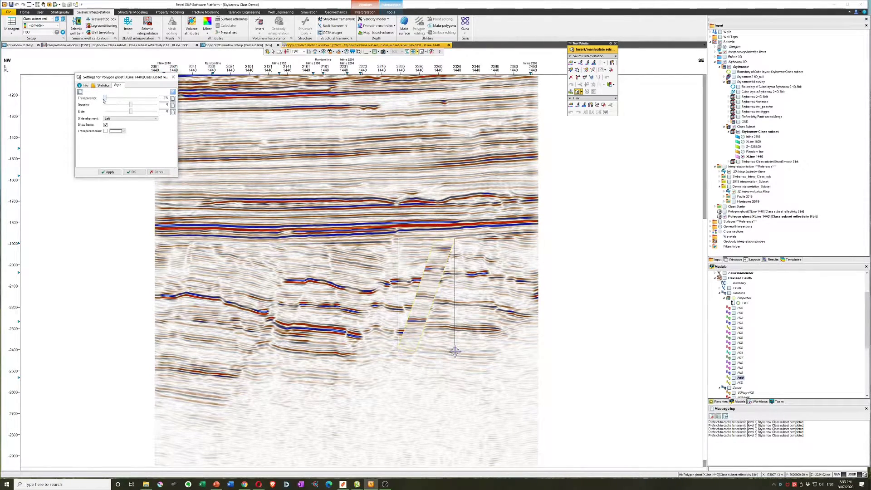
{"action": "left_click", "coordinate": [132, 172]}
{"action": "left_click_drag", "start_coordinate": [432, 297], "coordinate": [333, 330]}
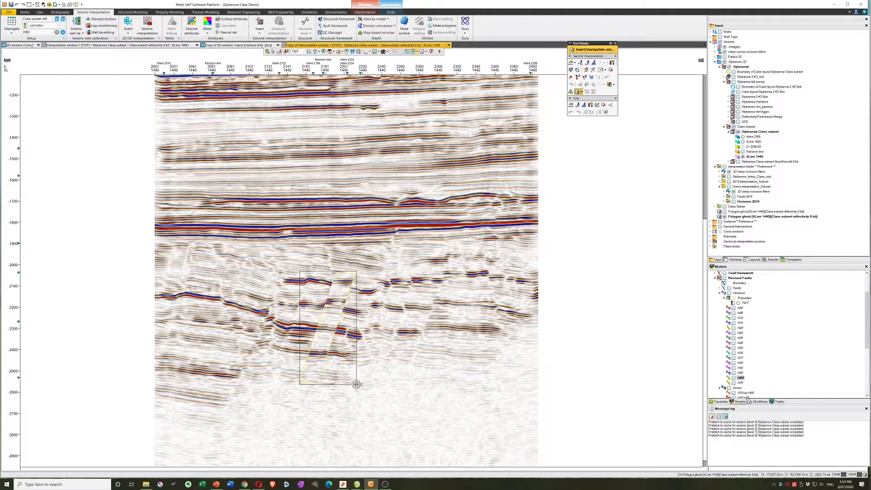
Resize and shorten the polygon ghost, nudge it over the fault, then rotate it clockwise.
{"action": "left_click_drag", "start_coordinate": [357, 384], "coordinate": [357, 383]}
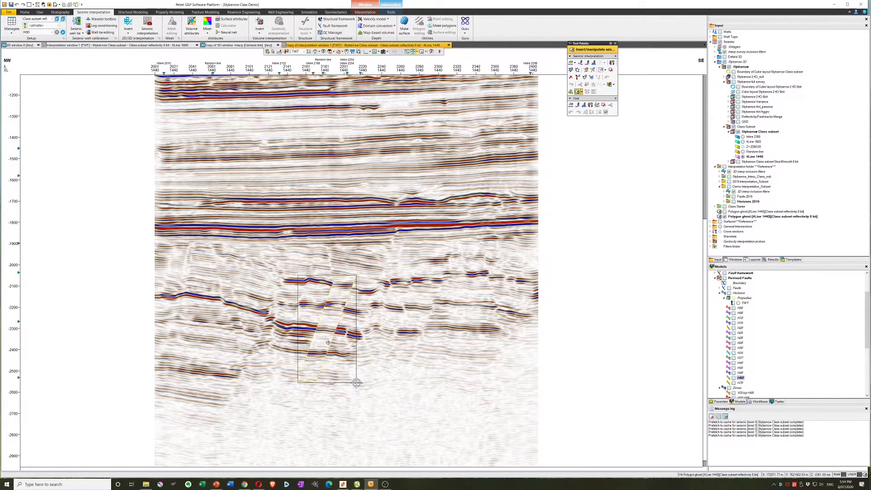
{"action": "left_click_drag", "start_coordinate": [328, 342], "coordinate": [329, 344]}
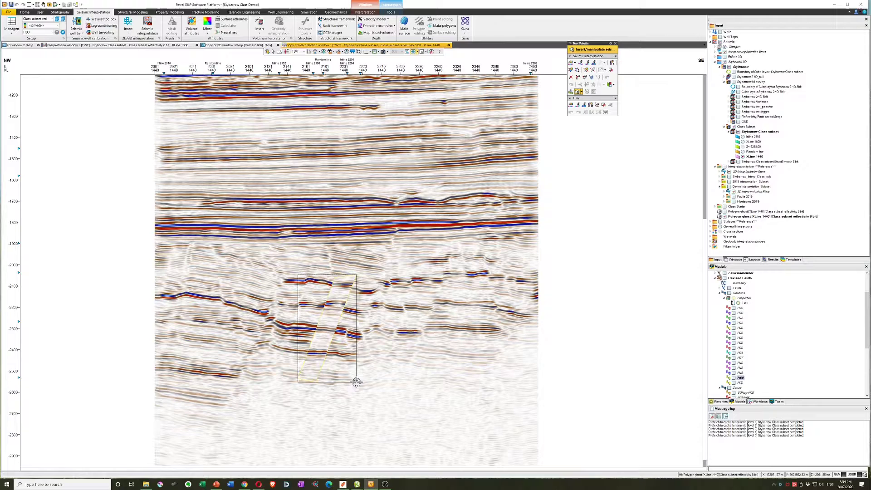
{"action": "left_click_drag", "start_coordinate": [357, 382], "coordinate": [357, 381]}
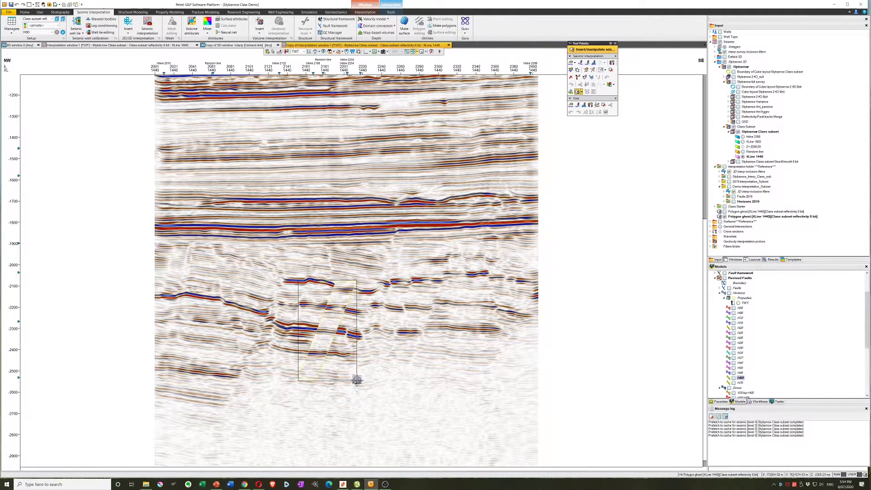
{"action": "mouse_move", "coordinate": [357, 380]}
{"action": "left_mouse_down"}
{"action": "mouse_move", "coordinate": [336, 380]}
{"action": "mouse_move", "coordinate": [353, 381]}
{"action": "left_mouse_up"}
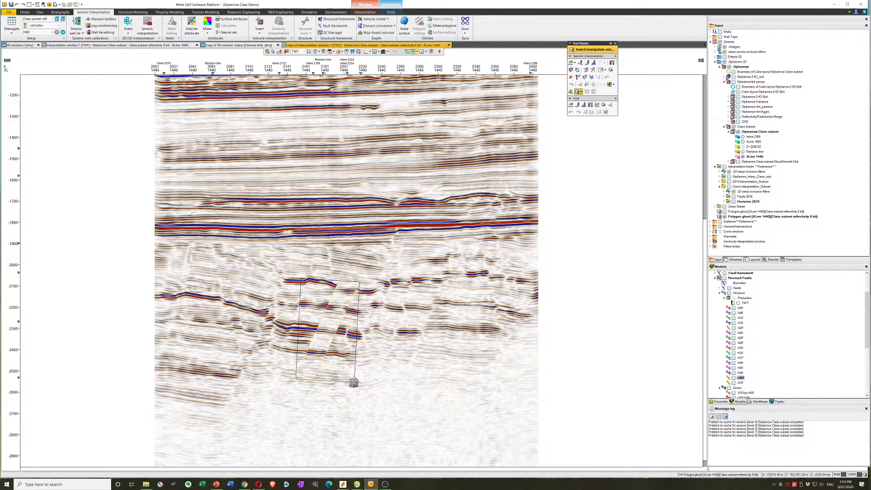
{"action": "left_click_drag", "start_coordinate": [354, 383], "coordinate": [345, 385]}
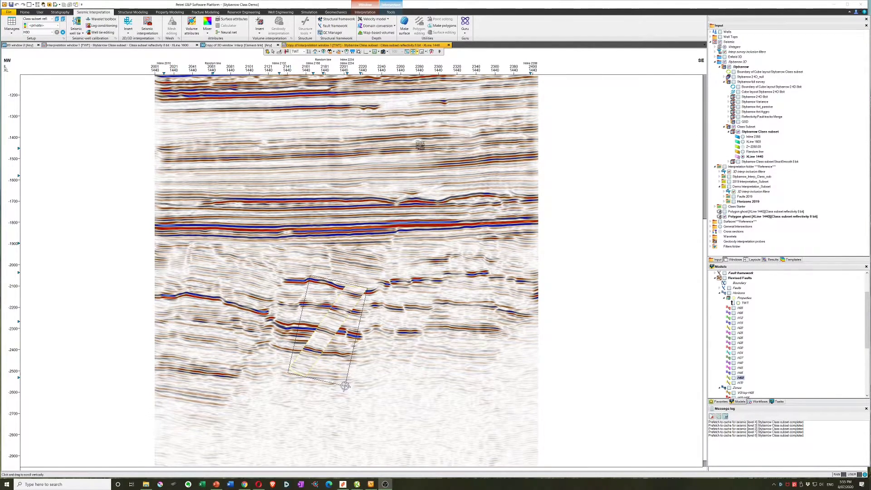
Draw a new plain seismic ghost rectangle to the right of the fault block.
{"action": "left_click", "coordinate": [421, 146]}
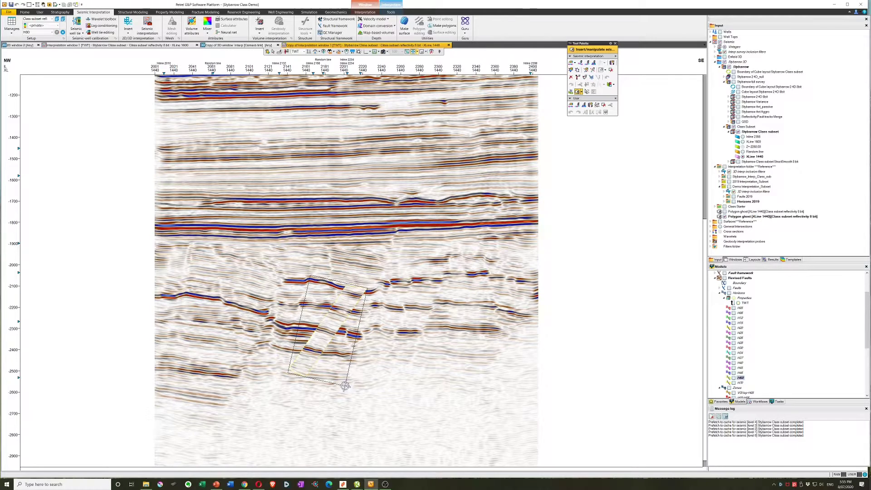
{"action": "left_click", "coordinate": [577, 92]}
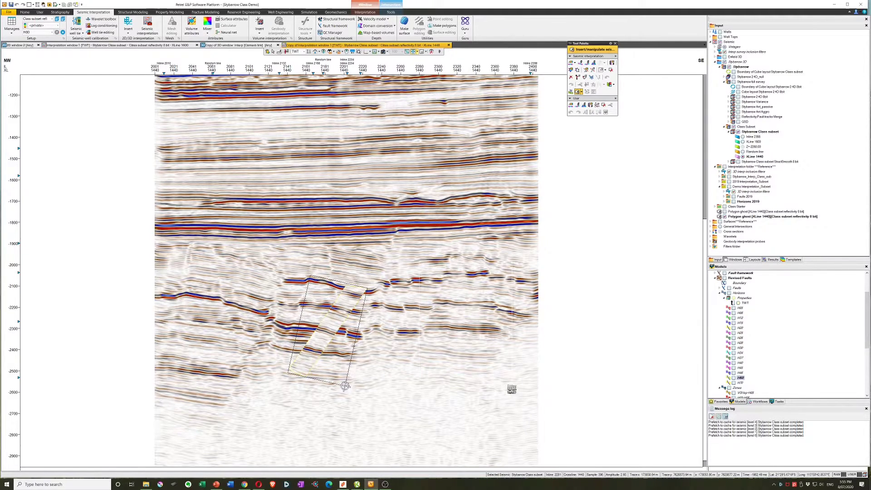
{"action": "mouse_move", "coordinate": [512, 389]}
{"action": "left_mouse_down"}
{"action": "mouse_move", "coordinate": [515, 368]}
{"action": "mouse_move", "coordinate": [512, 387]}
{"action": "left_mouse_up"}
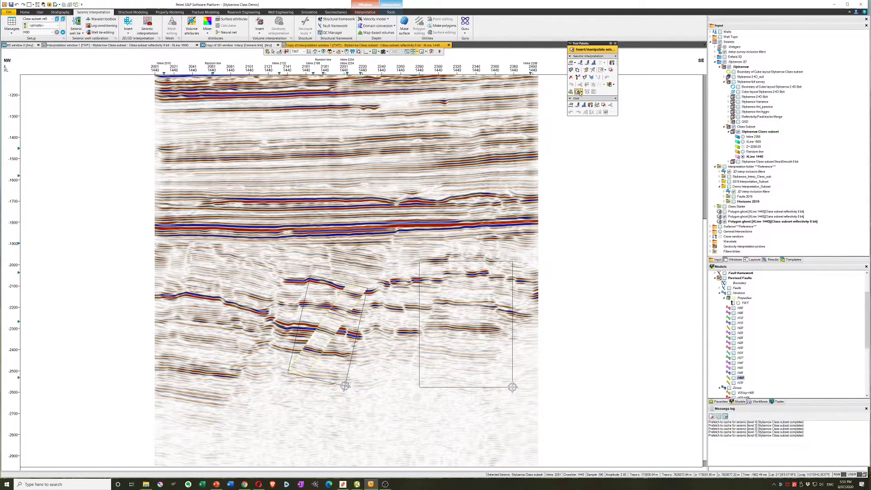
{"action": "left_click", "coordinate": [581, 93]}
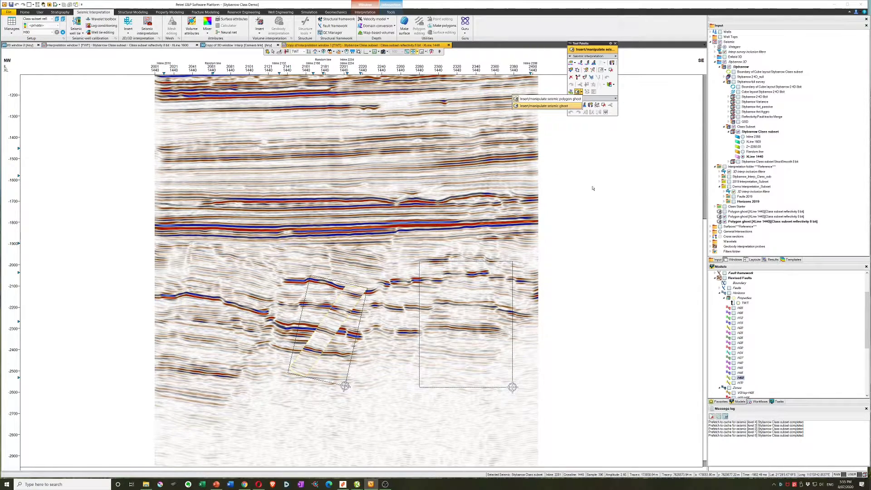
{"action": "left_click", "coordinate": [575, 106]}
Move the new ghost up and left, shrink it about its centre, and reopen the ghost types.
{"action": "left_click_drag", "start_coordinate": [451, 291], "coordinate": [446, 278]}
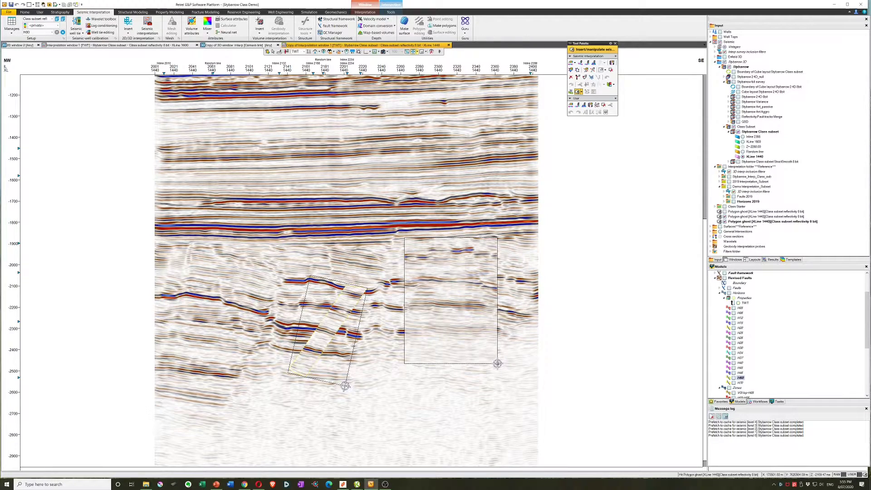
{"action": "mouse_move", "coordinate": [498, 363]}
{"action": "left_mouse_down"}
{"action": "mouse_move", "coordinate": [491, 354]}
{"action": "mouse_move", "coordinate": [479, 360]}
{"action": "mouse_move", "coordinate": [490, 355]}
{"action": "left_mouse_up"}
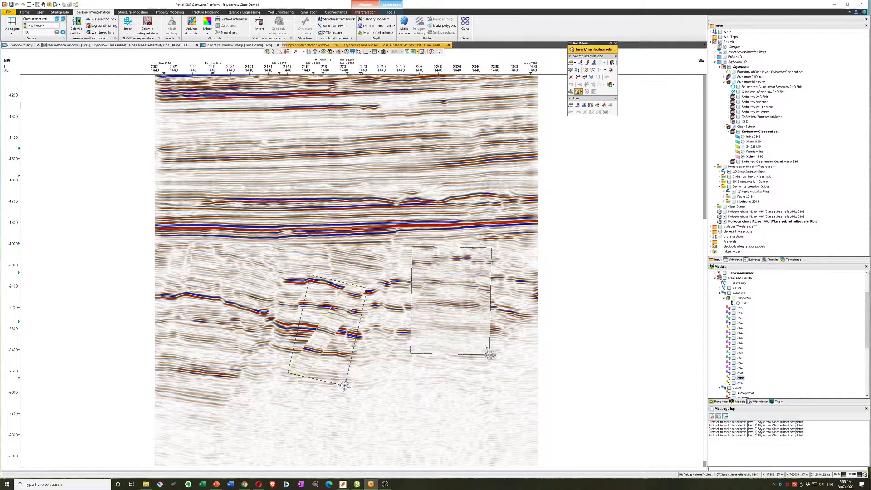
{"action": "left_click", "coordinate": [581, 92]}
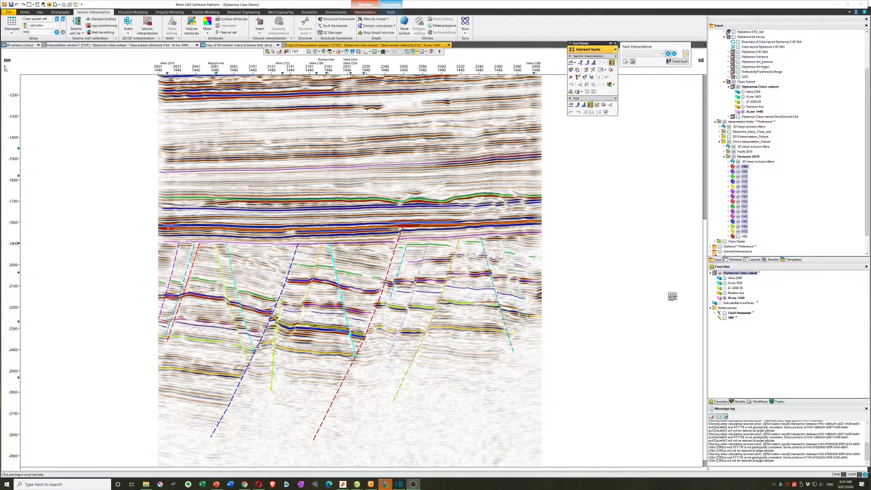
Display XLine 1600 in place of XLine 1440 and bring up the section's context menu.
{"action": "left_click", "coordinate": [725, 284]}
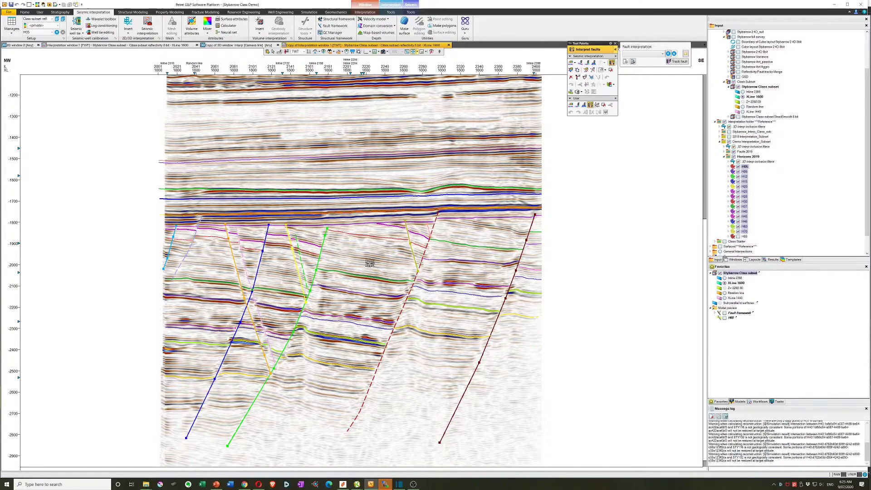
{"action": "right_click", "coordinate": [391, 241]}
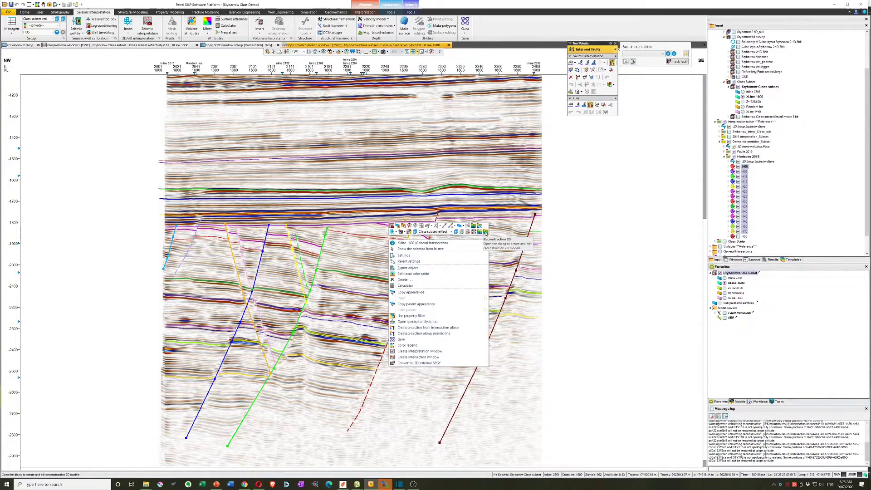
Start a new 2D reconstruction model on the section named 'Demo'.
{"action": "left_click", "coordinate": [486, 232]}
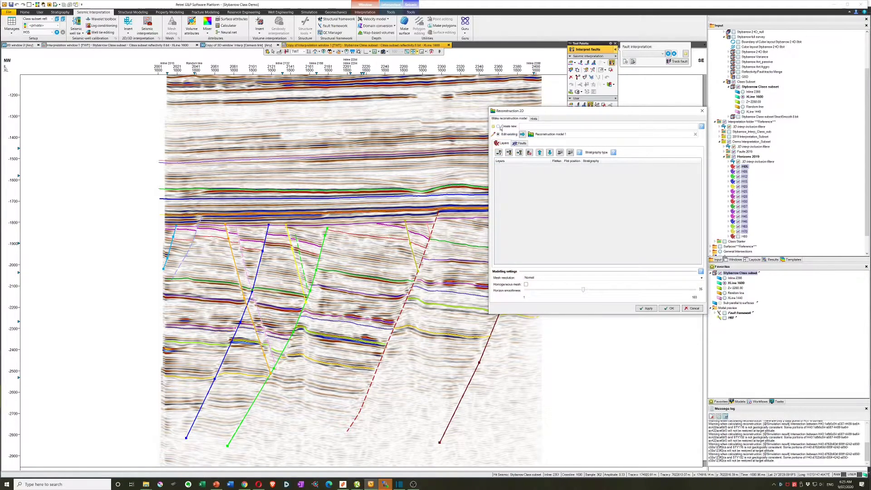
{"action": "left_click", "coordinate": [499, 127]}
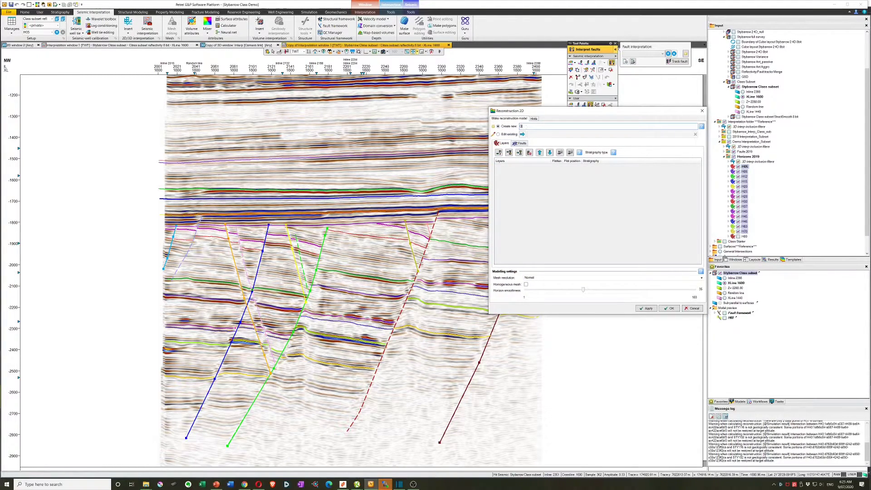
{"action": "type", "text": "Demo"}
Add horizons H05 through H60 as conformable reconstruction layers.
{"action": "left_click", "coordinate": [745, 166]}
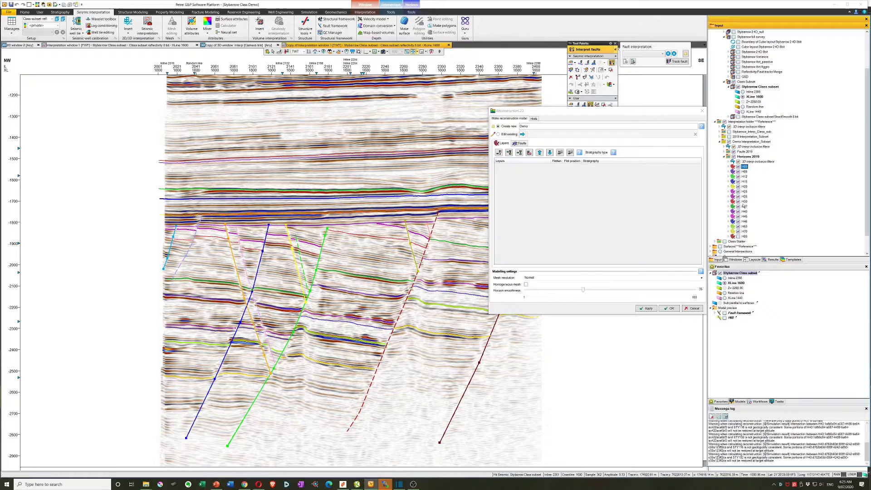
{"action": "left_click", "coordinate": [745, 232], "text": "shift"}
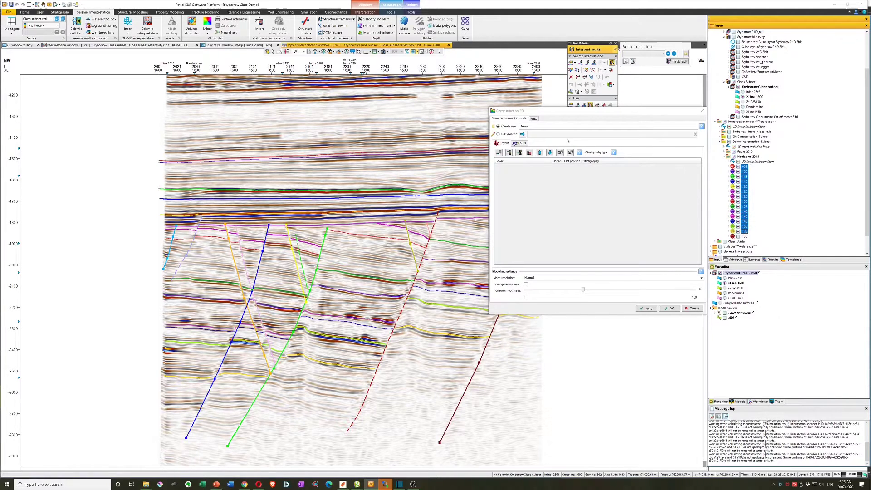
{"action": "left_click", "coordinate": [571, 152]}
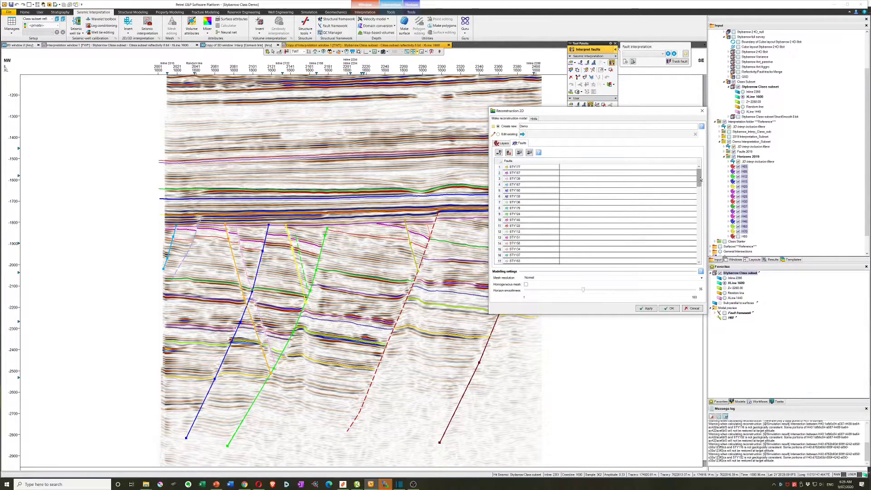
{"action": "mouse_move", "coordinate": [699, 180]}
{"action": "left_mouse_down"}
{"action": "mouse_move", "coordinate": [699, 256]}
{"action": "mouse_move", "coordinate": [700, 178]}
{"action": "left_mouse_up"}
{"action": "left_click", "coordinate": [502, 143]}
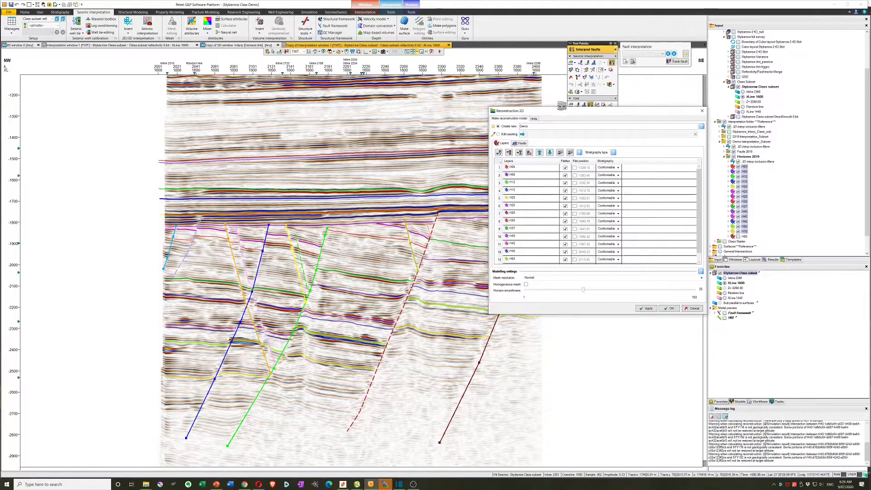
{"action": "left_click_drag", "start_coordinate": [569, 111], "coordinate": [607, 67]}
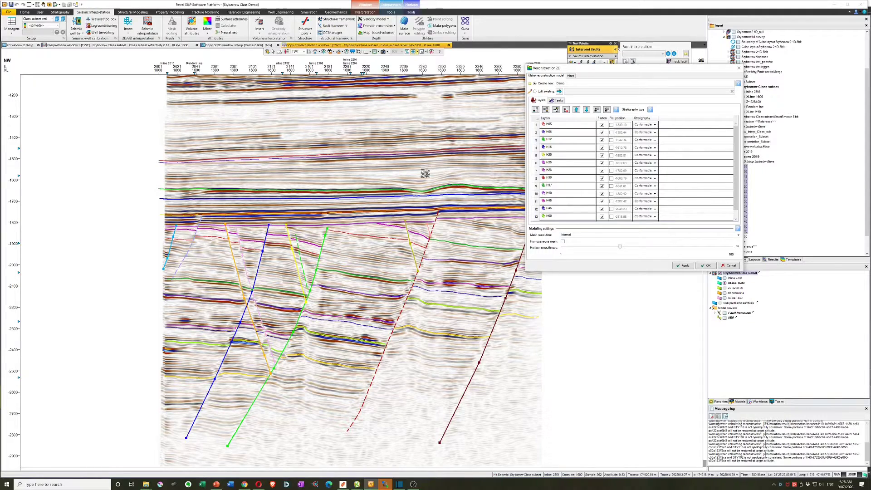
Set horizon H12's stratigraphy to Discontinuous and H20 and H25 to Erosional.
{"action": "left_click", "coordinate": [417, 153]}
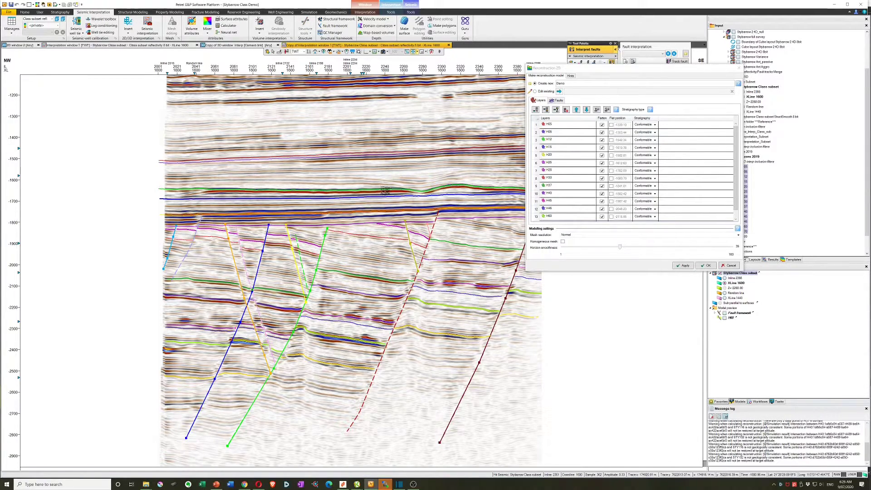
{"action": "left_click", "coordinate": [656, 142]}
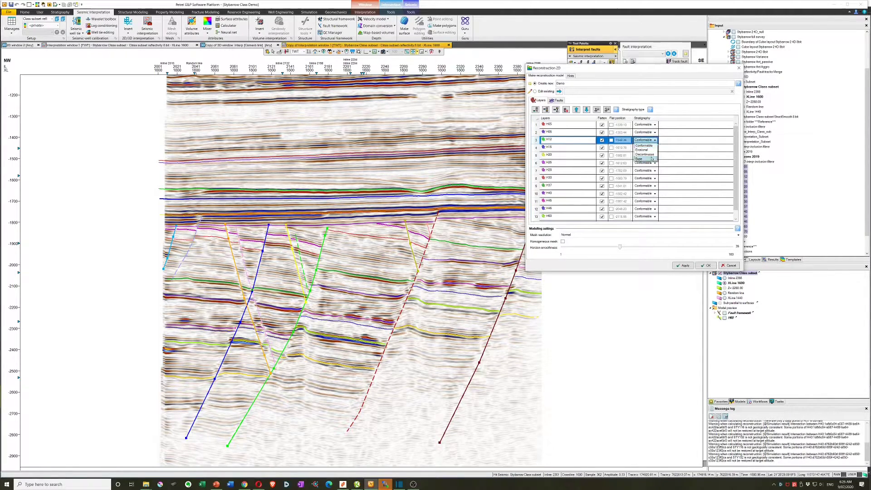
{"action": "left_click", "coordinate": [652, 155]}
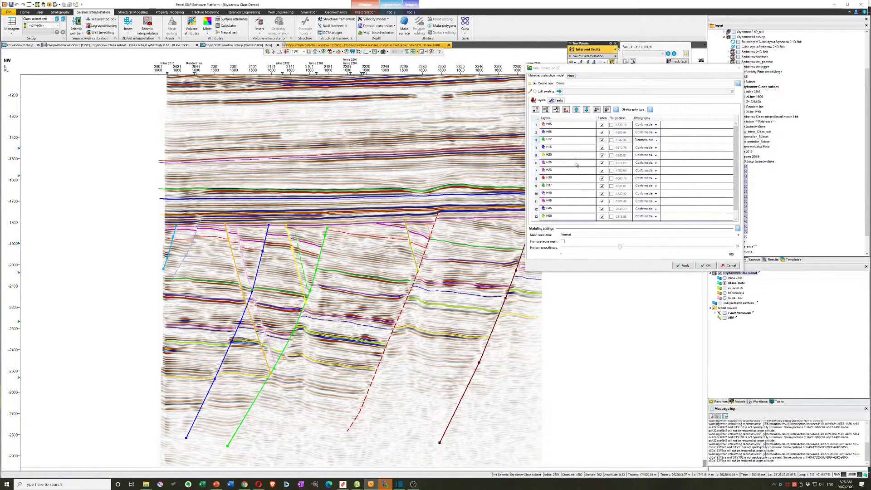
{"action": "left_click", "coordinate": [653, 155]}
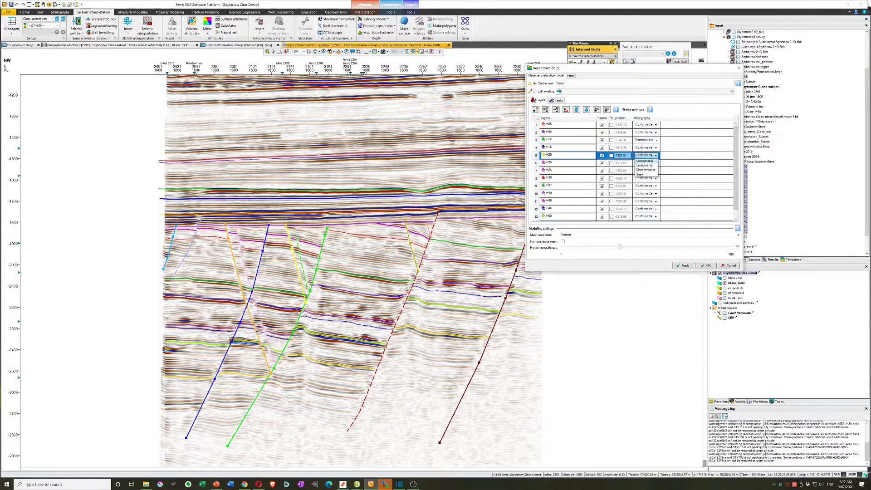
{"action": "left_click", "coordinate": [651, 165]}
{"action": "left_click", "coordinate": [654, 163]}
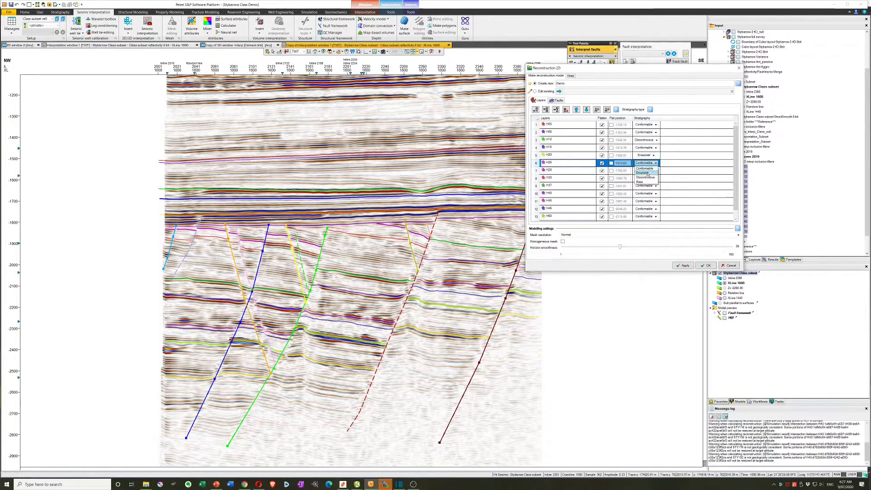
{"action": "left_click", "coordinate": [648, 173]}
{"action": "left_click", "coordinate": [398, 241]}
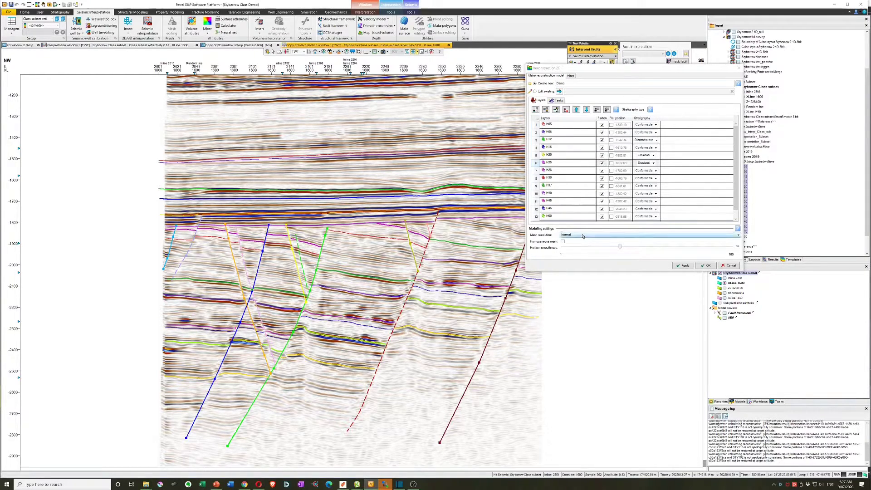
Set the mesh resolution to Fine and accept the reconstruction model settings.
{"action": "left_click", "coordinate": [567, 235]}
{"action": "left_click", "coordinate": [568, 243]}
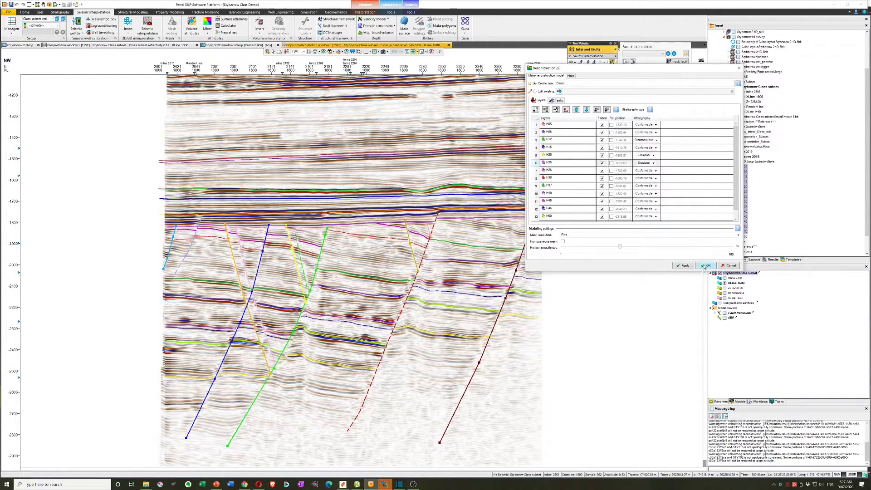
{"action": "left_click", "coordinate": [683, 264]}
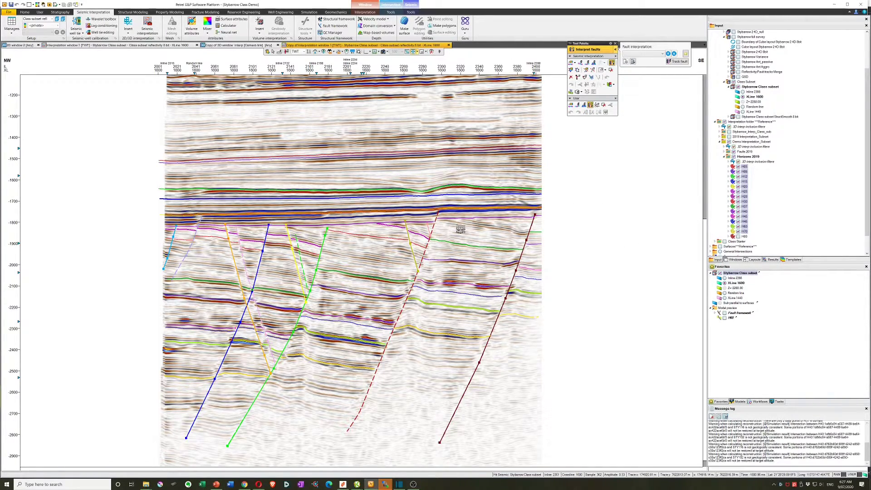
Show the horizon interpretations on the section and toggle reconstruction for XLine 1600.
{"action": "right_click", "coordinate": [460, 229]}
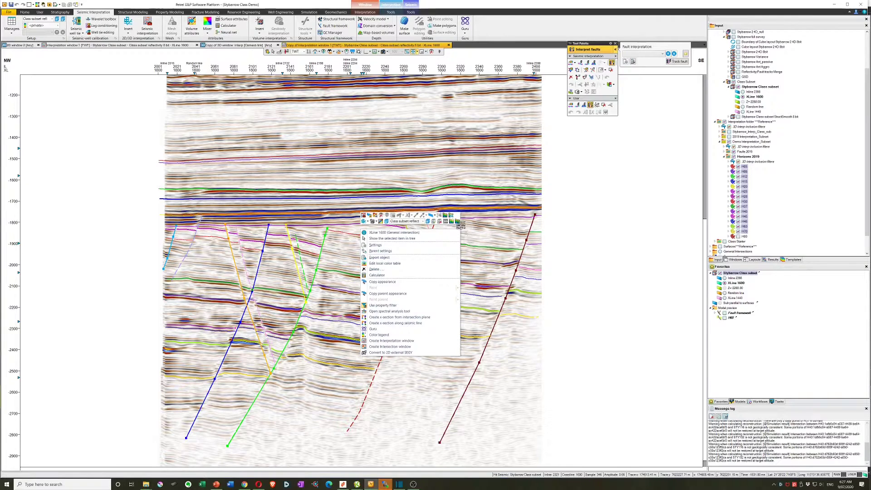
{"action": "left_click", "coordinate": [362, 248]}
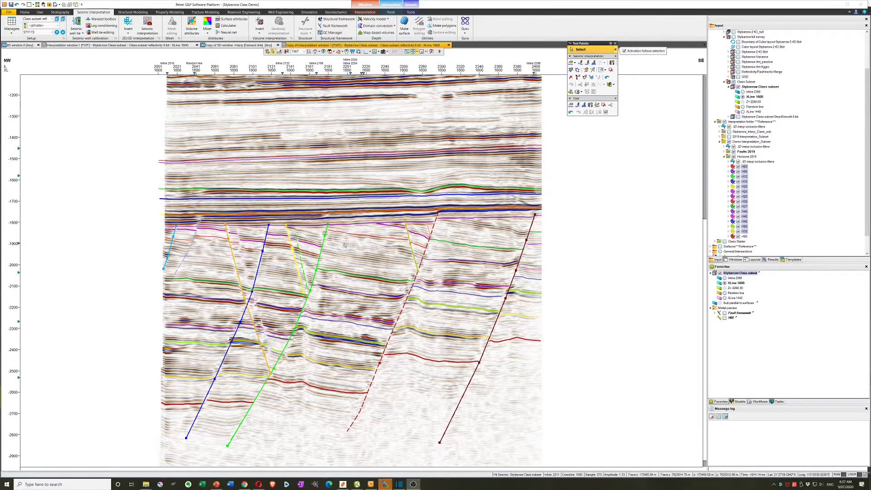
{"action": "right_click", "coordinate": [249, 244]}
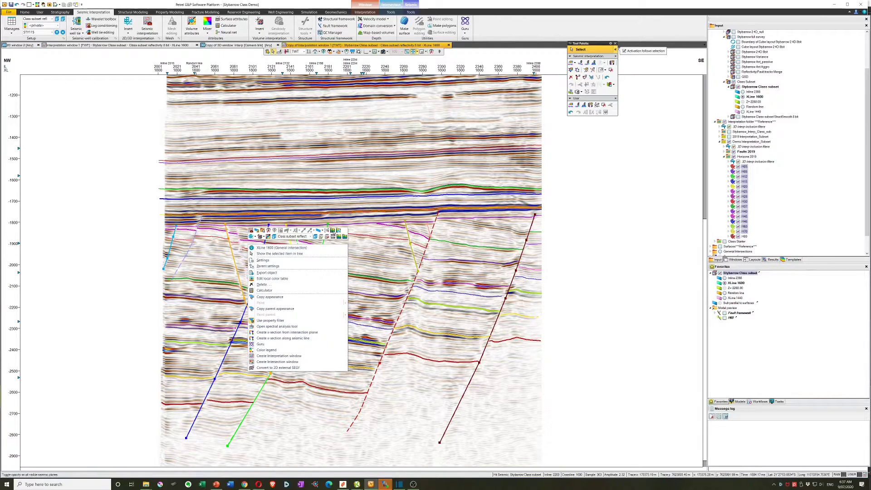
{"action": "left_click", "coordinate": [333, 231]}
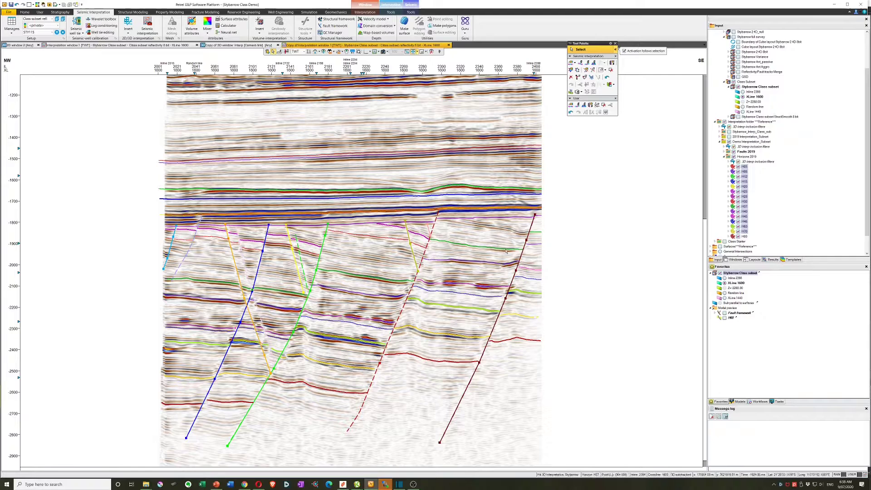
Expand the Demo 1 model's Attributes in the Models tree.
{"action": "left_click", "coordinate": [740, 402]}
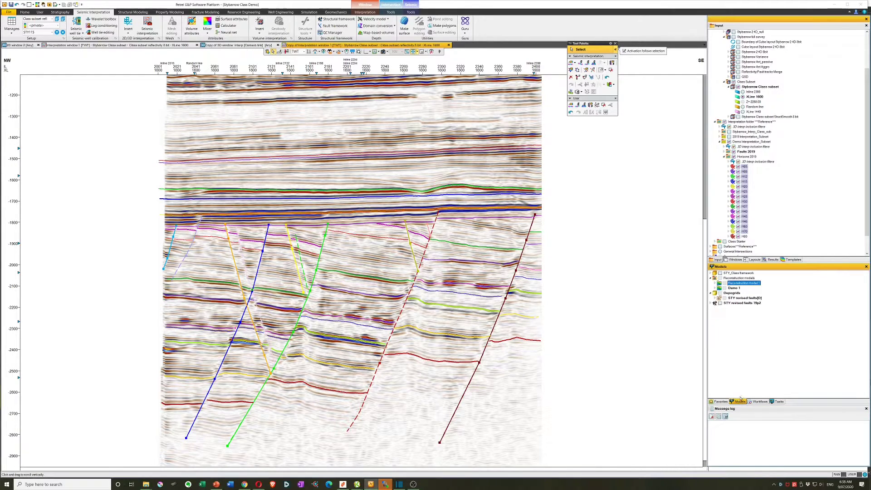
{"action": "left_click", "coordinate": [716, 288]}
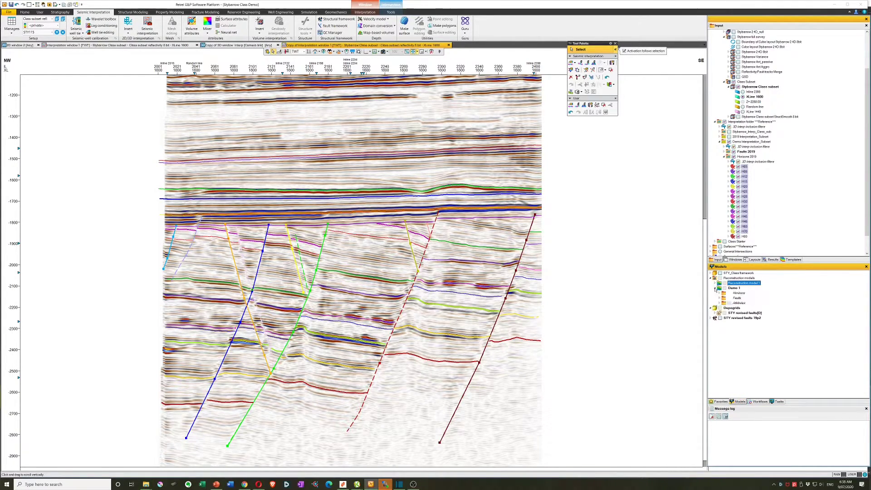
{"action": "left_click", "coordinate": [720, 304]}
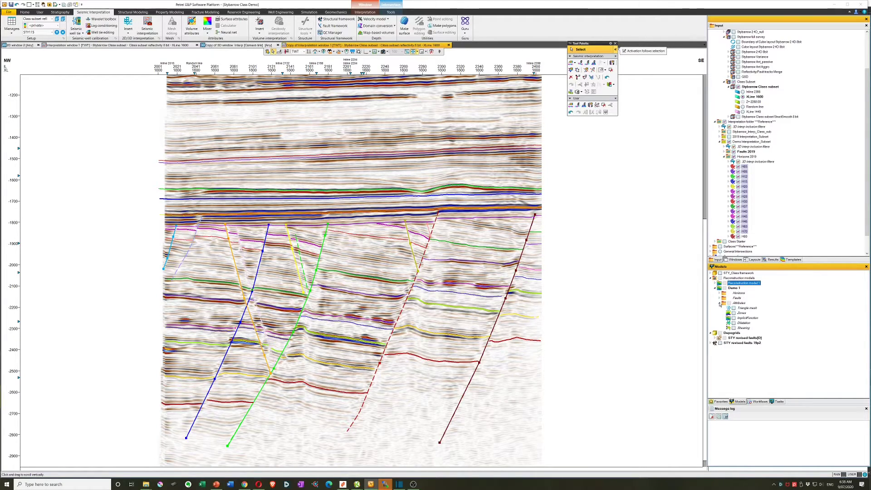
Overlay Shearing, then Dilatation, on the section, hiding each one afterwards.
{"action": "left_click", "coordinate": [734, 328]}
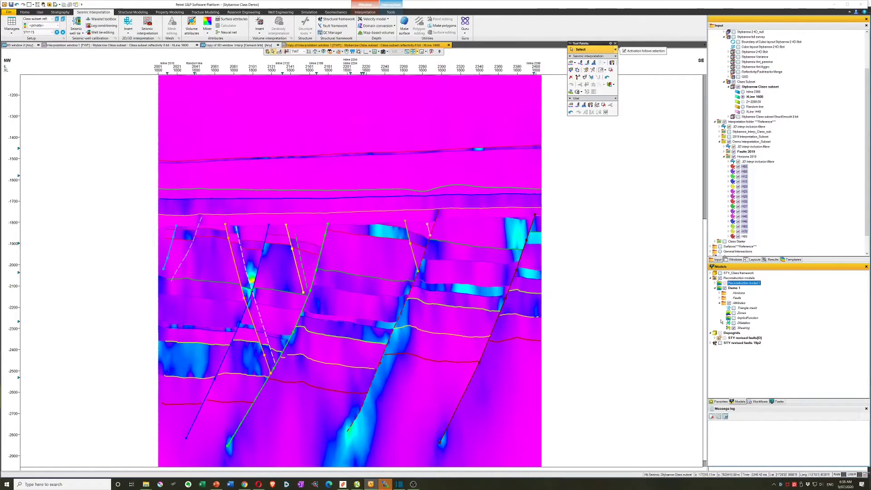
{"action": "left_click", "coordinate": [734, 328]}
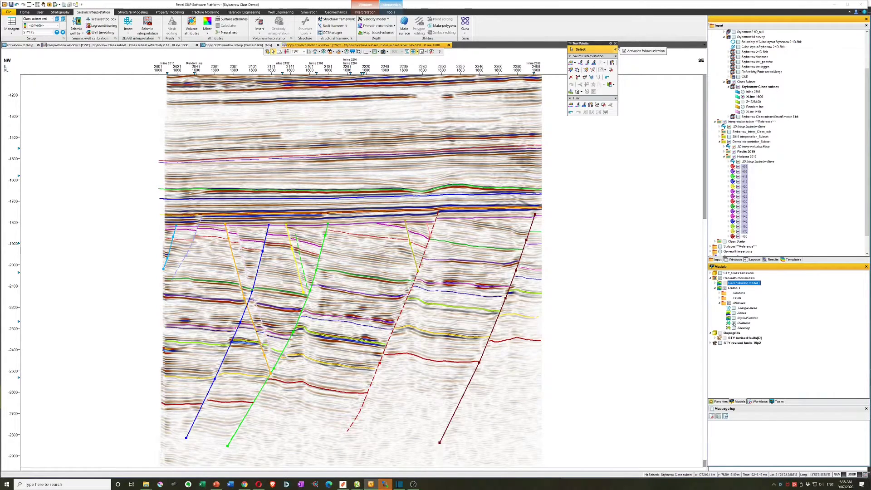
{"action": "left_click", "coordinate": [734, 323]}
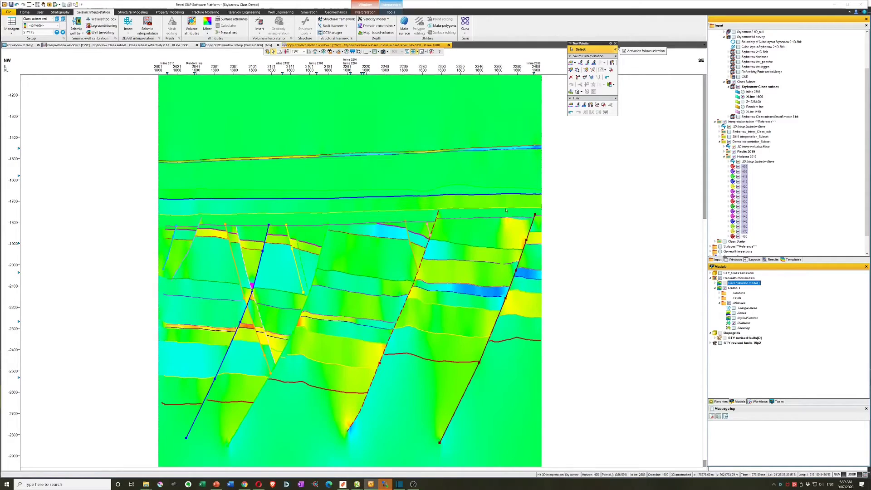
{"action": "left_click", "coordinate": [507, 224]}
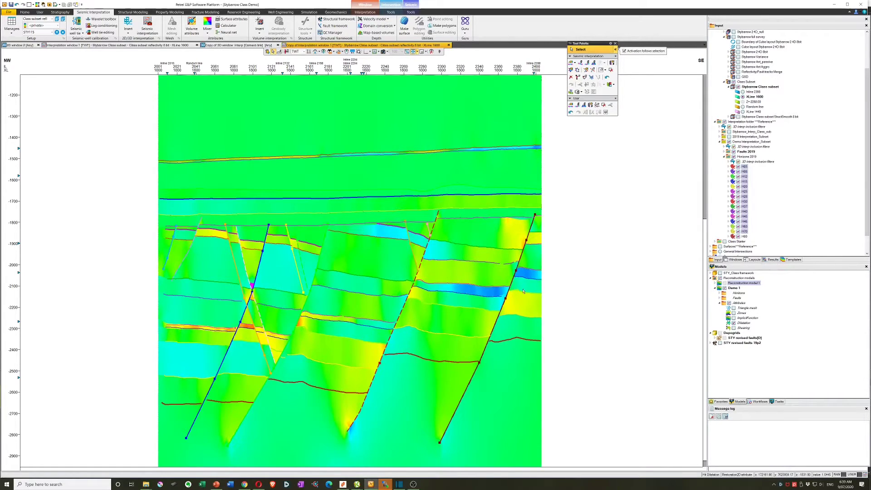
{"action": "left_click", "coordinate": [734, 324]}
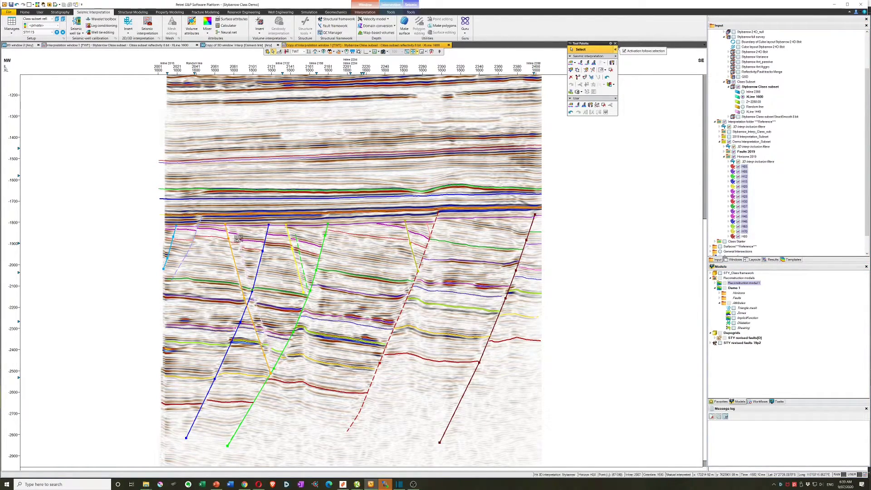
Activate fault interpretation and create a new Fault interpretation 1 in Faults 2019.
{"action": "key", "text": "f"}
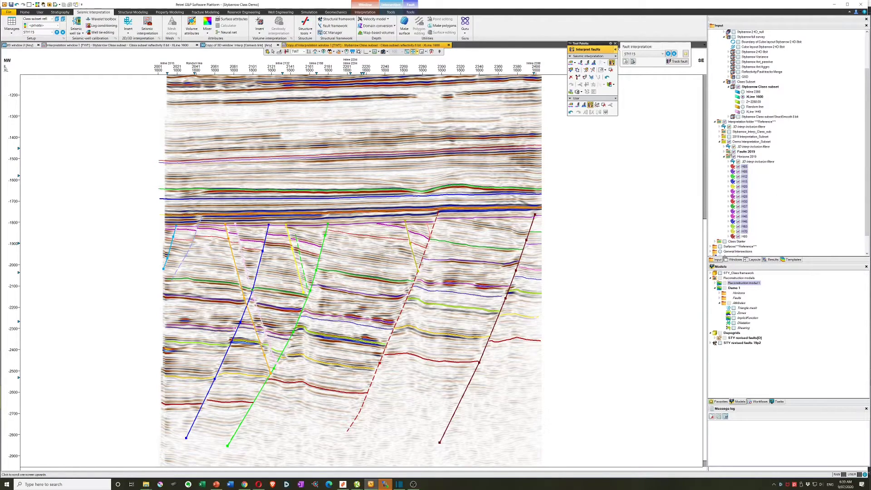
{"action": "left_click", "coordinate": [723, 156]}
{"action": "right_click", "coordinate": [737, 151]}
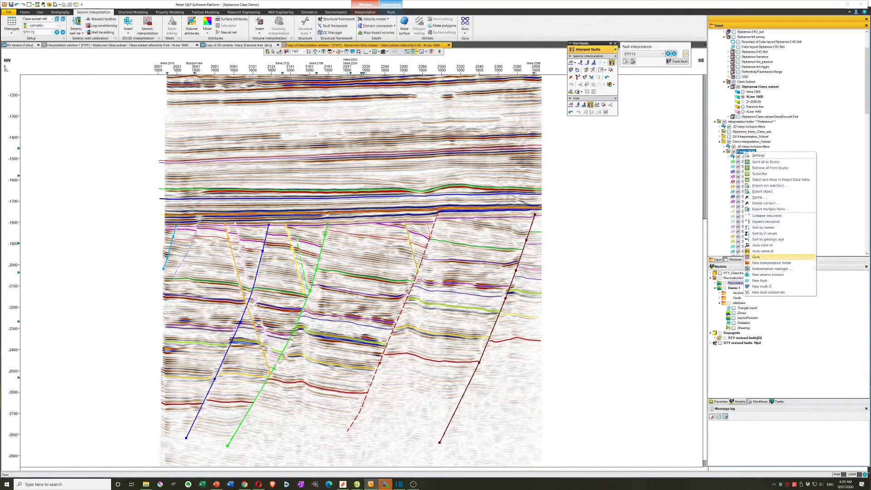
{"action": "left_click", "coordinate": [805, 260]}
{"action": "left_click_drag", "start_coordinate": [867, 88], "coordinate": [867, 233]}
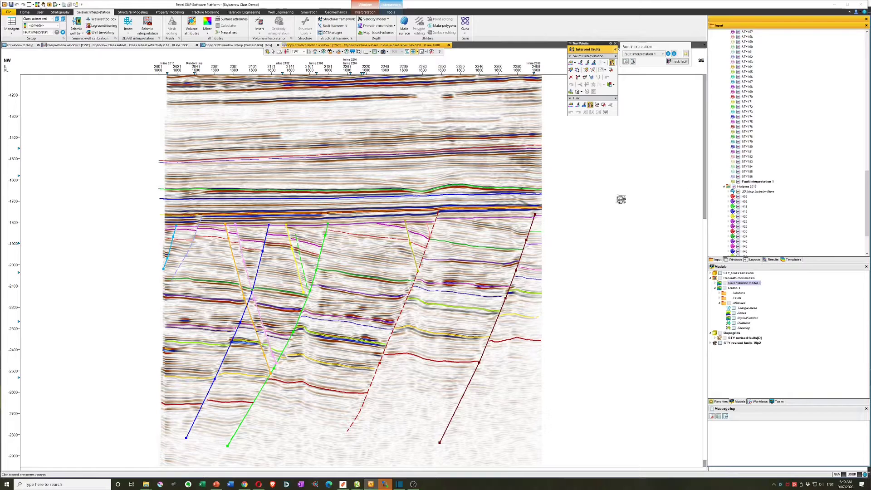
Digitize a short fault segment on the section, then set horizon H37 for manual interpretation.
{"action": "left_click", "coordinate": [510, 217]}
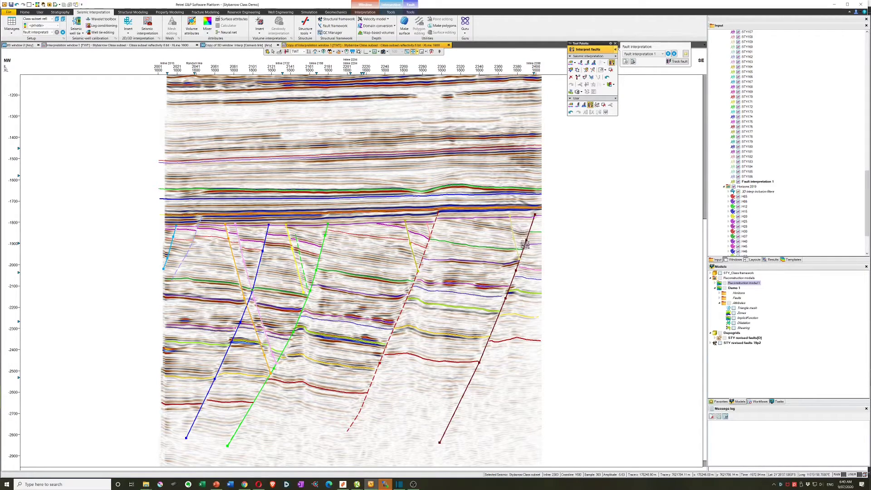
{"action": "right_click", "coordinate": [478, 247]}
{"action": "left_click", "coordinate": [454, 253]}
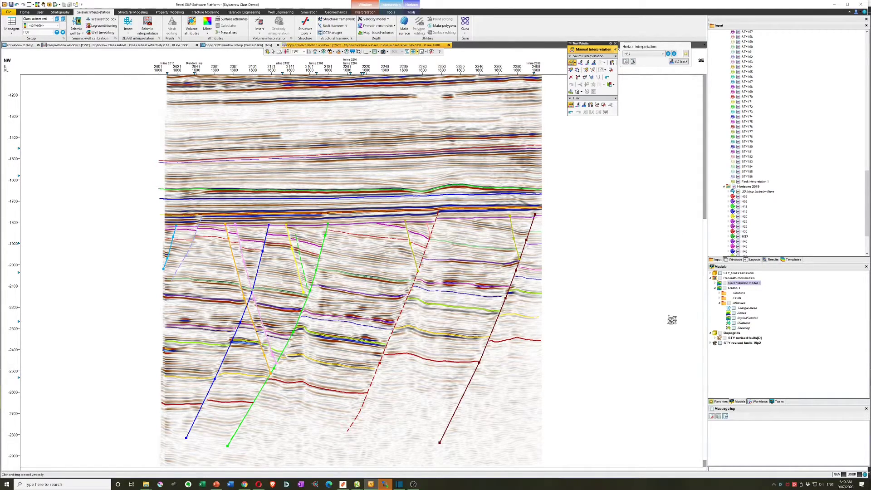
Add Fault interpretation 1 to the Demo 1 model's fault list in its settings and confirm.
{"action": "left_click", "coordinate": [735, 288]}
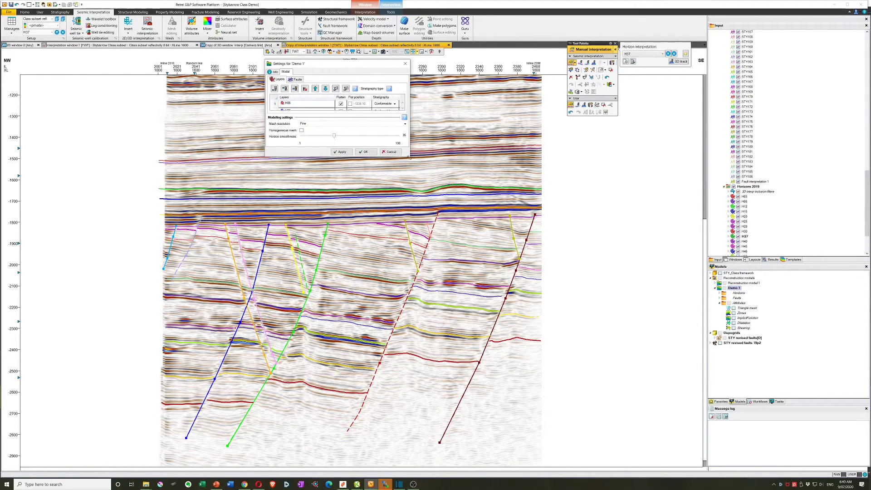
{"action": "left_click_drag", "start_coordinate": [410, 157], "coordinate": [545, 449]}
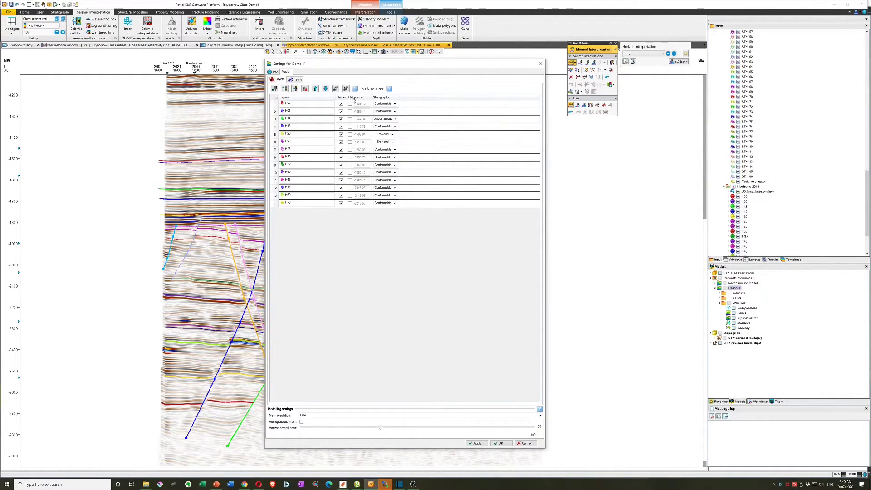
{"action": "left_click", "coordinate": [296, 80]}
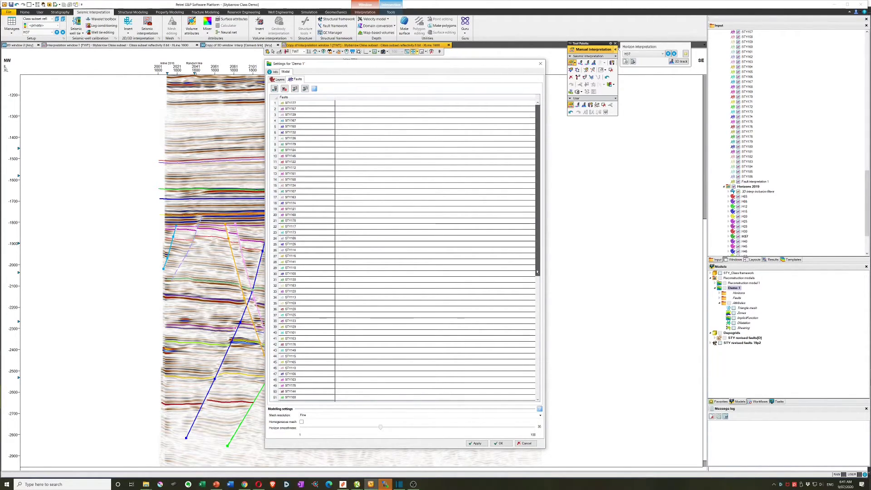
{"action": "left_click_drag", "start_coordinate": [537, 271], "coordinate": [537, 398]}
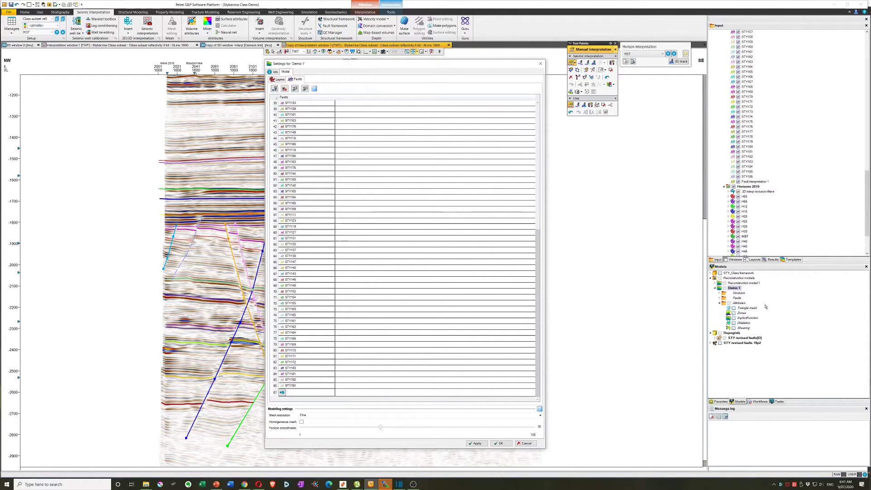
{"action": "left_click_drag", "start_coordinate": [754, 181], "coordinate": [285, 393]}
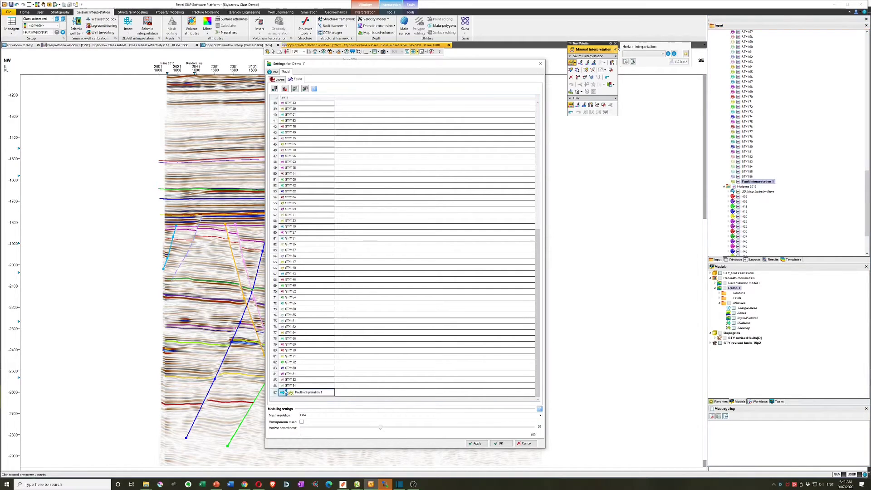
{"action": "left_click", "coordinate": [500, 443]}
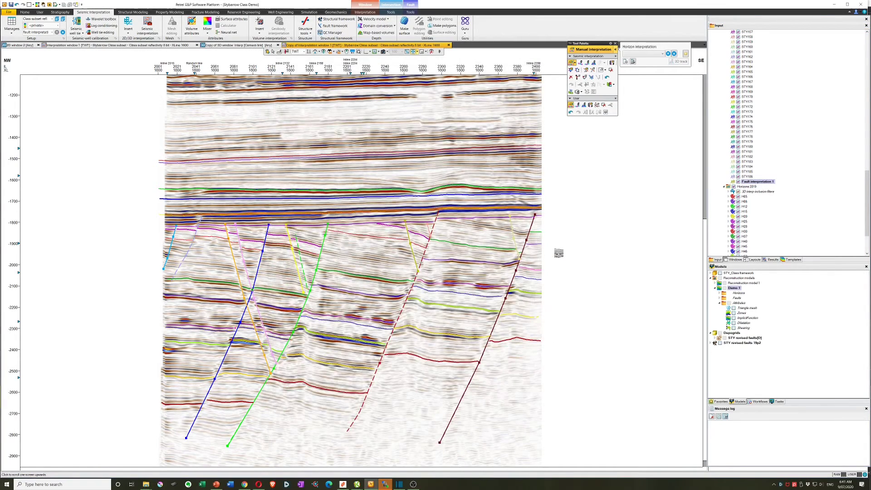
Refresh the reconstruction with the new fault, review the Shearing overlay, then hide the attributes.
{"action": "right_click", "coordinate": [464, 231]}
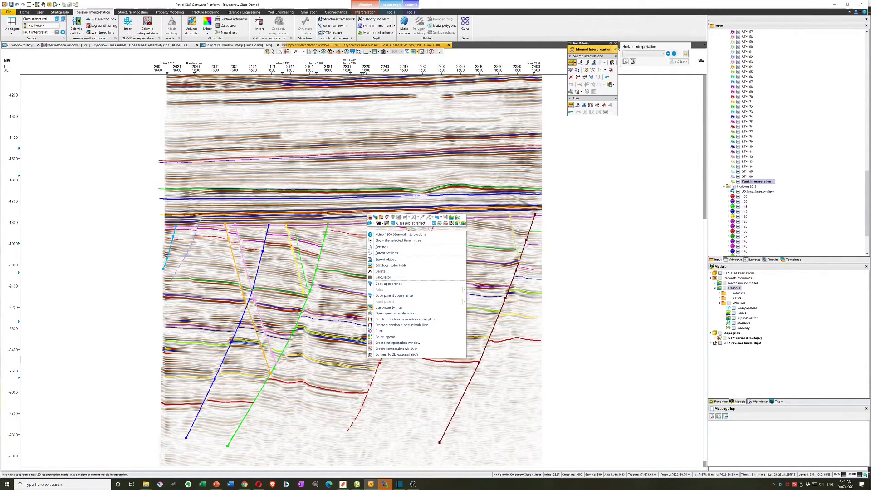
{"action": "left_click", "coordinate": [459, 218]}
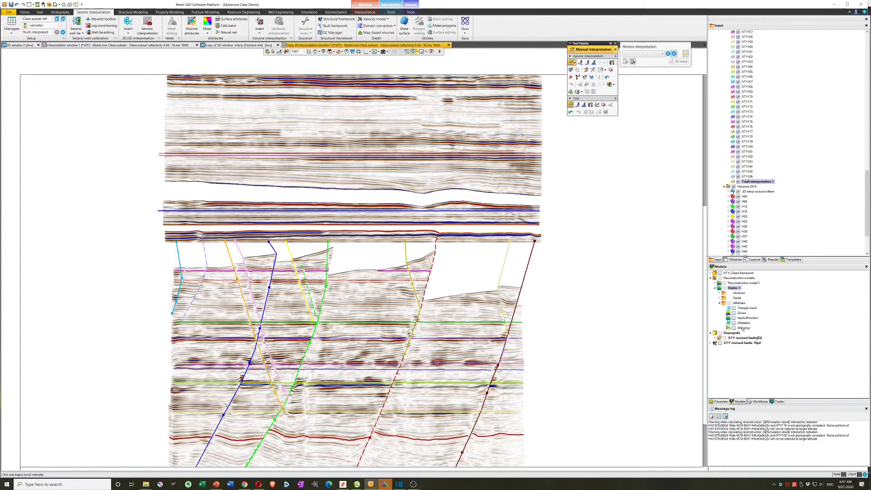
{"action": "left_click", "coordinate": [734, 329]}
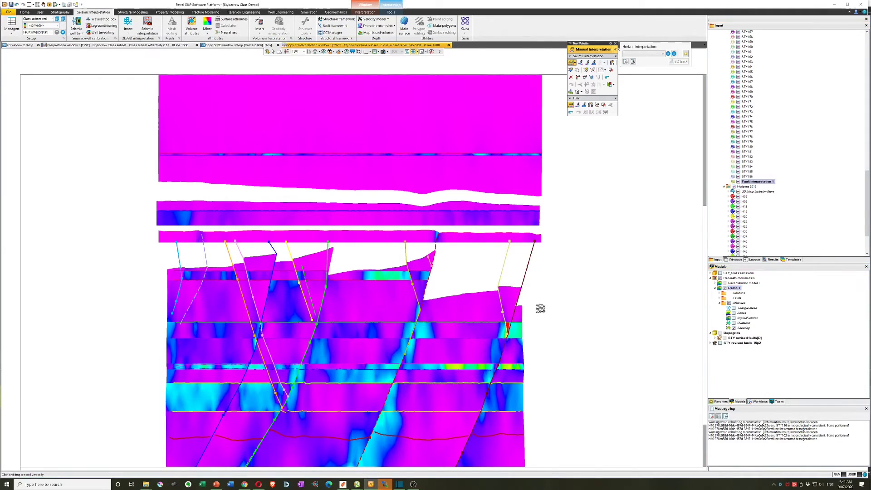
{"action": "left_click", "coordinate": [723, 304]}
Switch reconstruction off on the XLine 1600 section to show the unrestored horizons and faults.
{"action": "right_click", "coordinate": [281, 267]}
{"action": "left_click", "coordinate": [313, 286]}
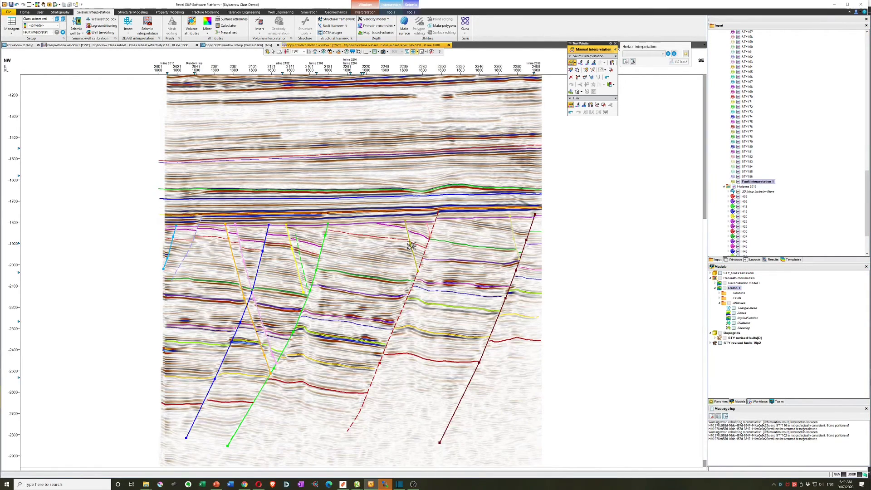